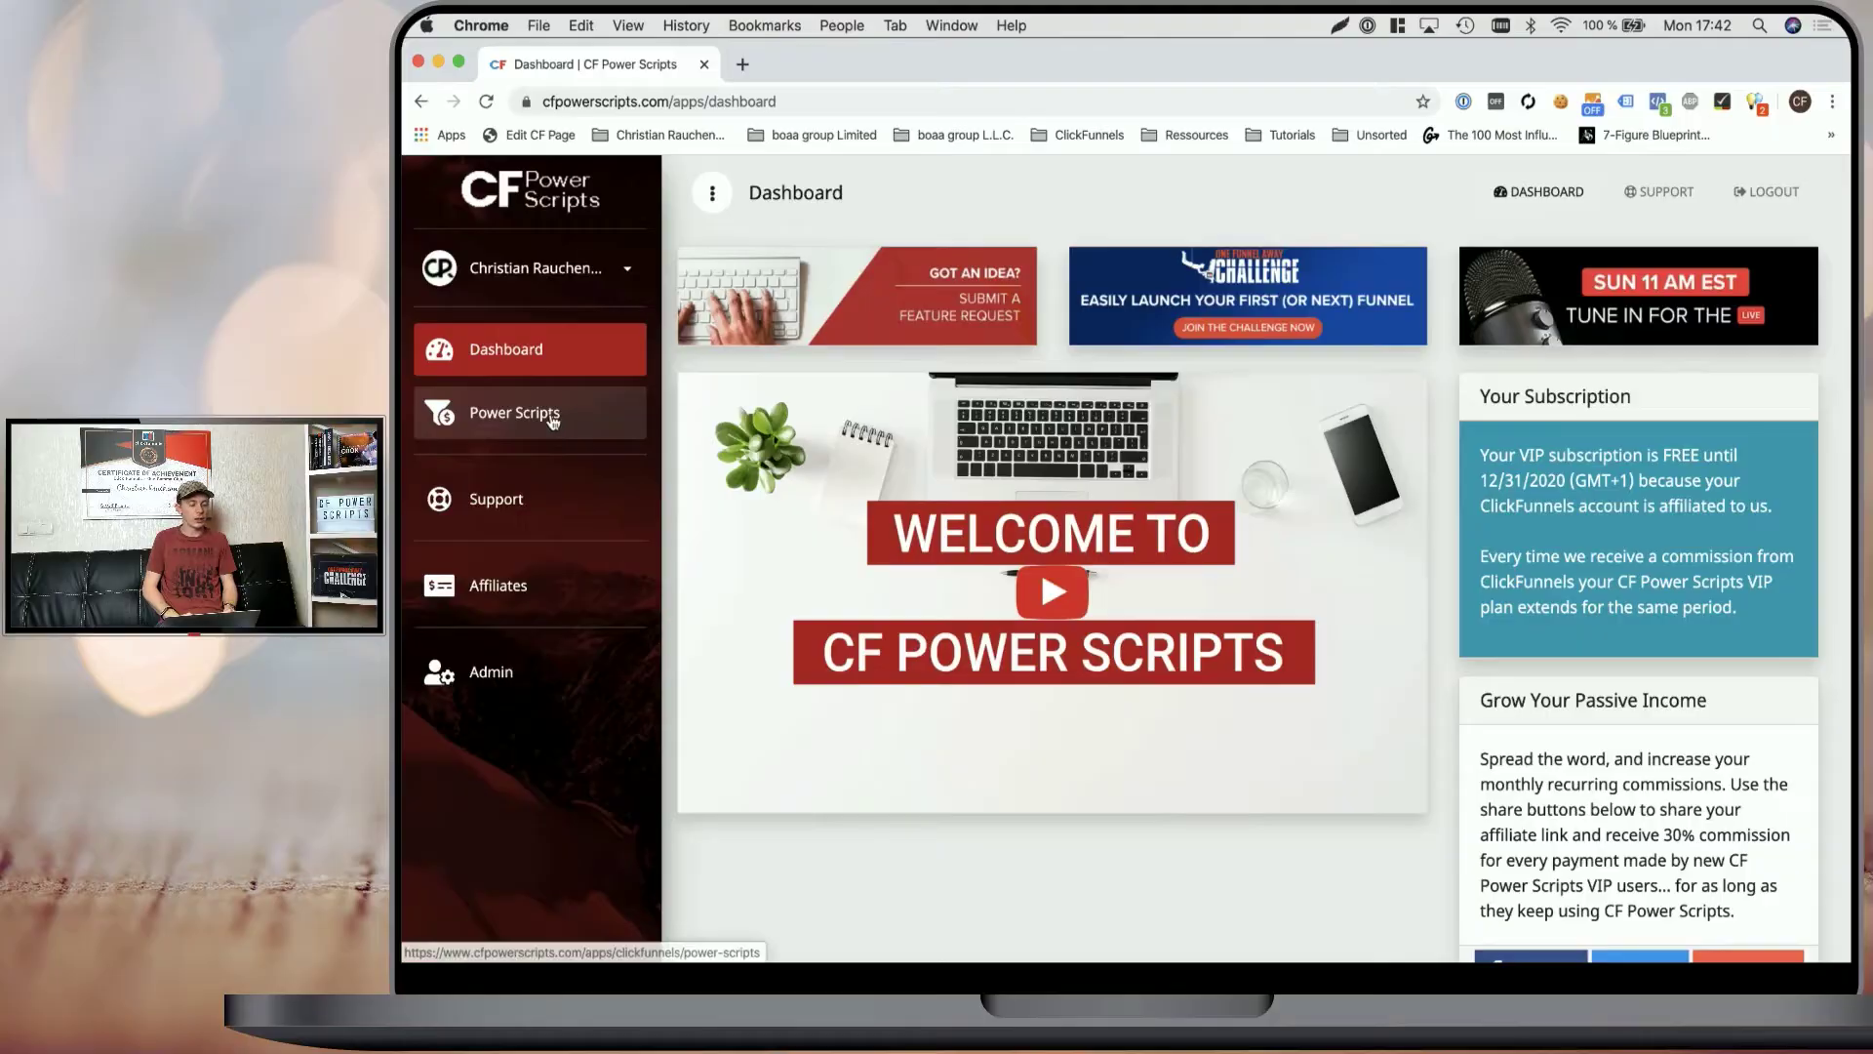
# Open the CF Power Scripts dashboard showing Global Power Scripts and the All Funnels list
pyautogui.click(507, 412)
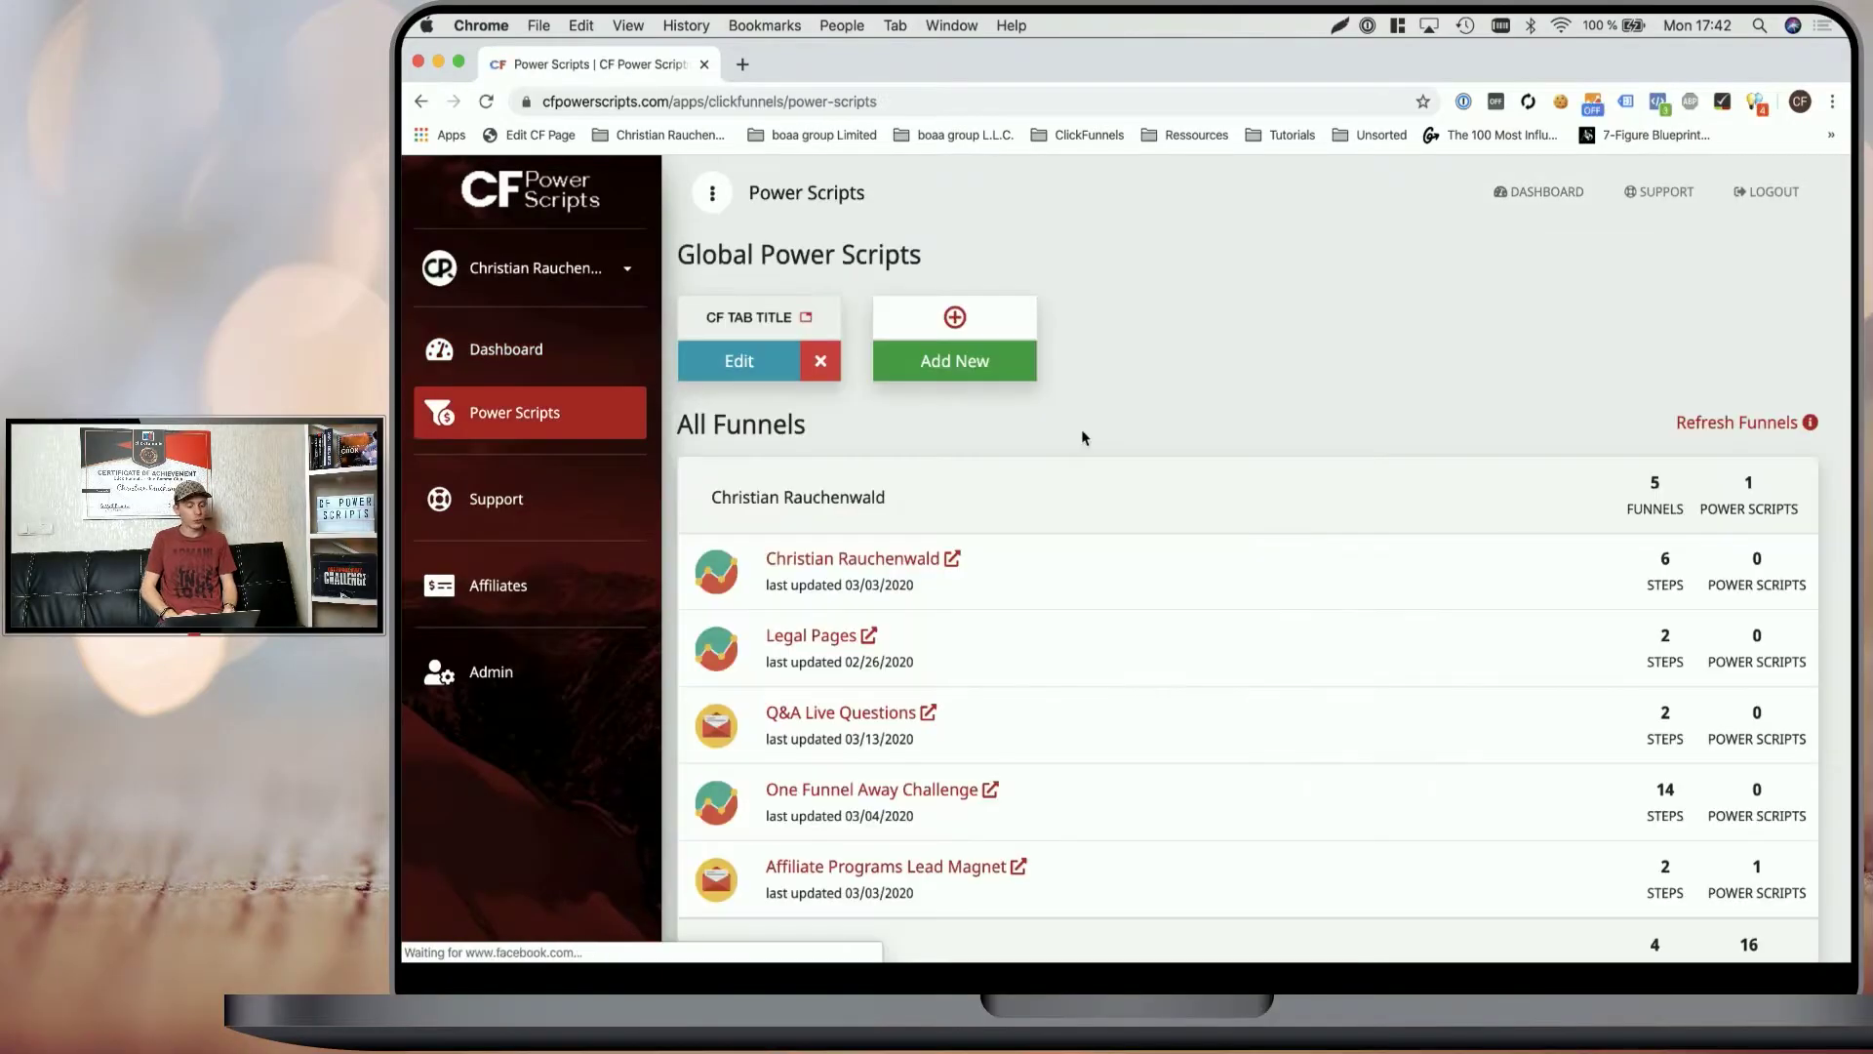
# Find and open the Power Scripts Development funnel in the funnel list
pyautogui.scroll(-4, 1081, 434)
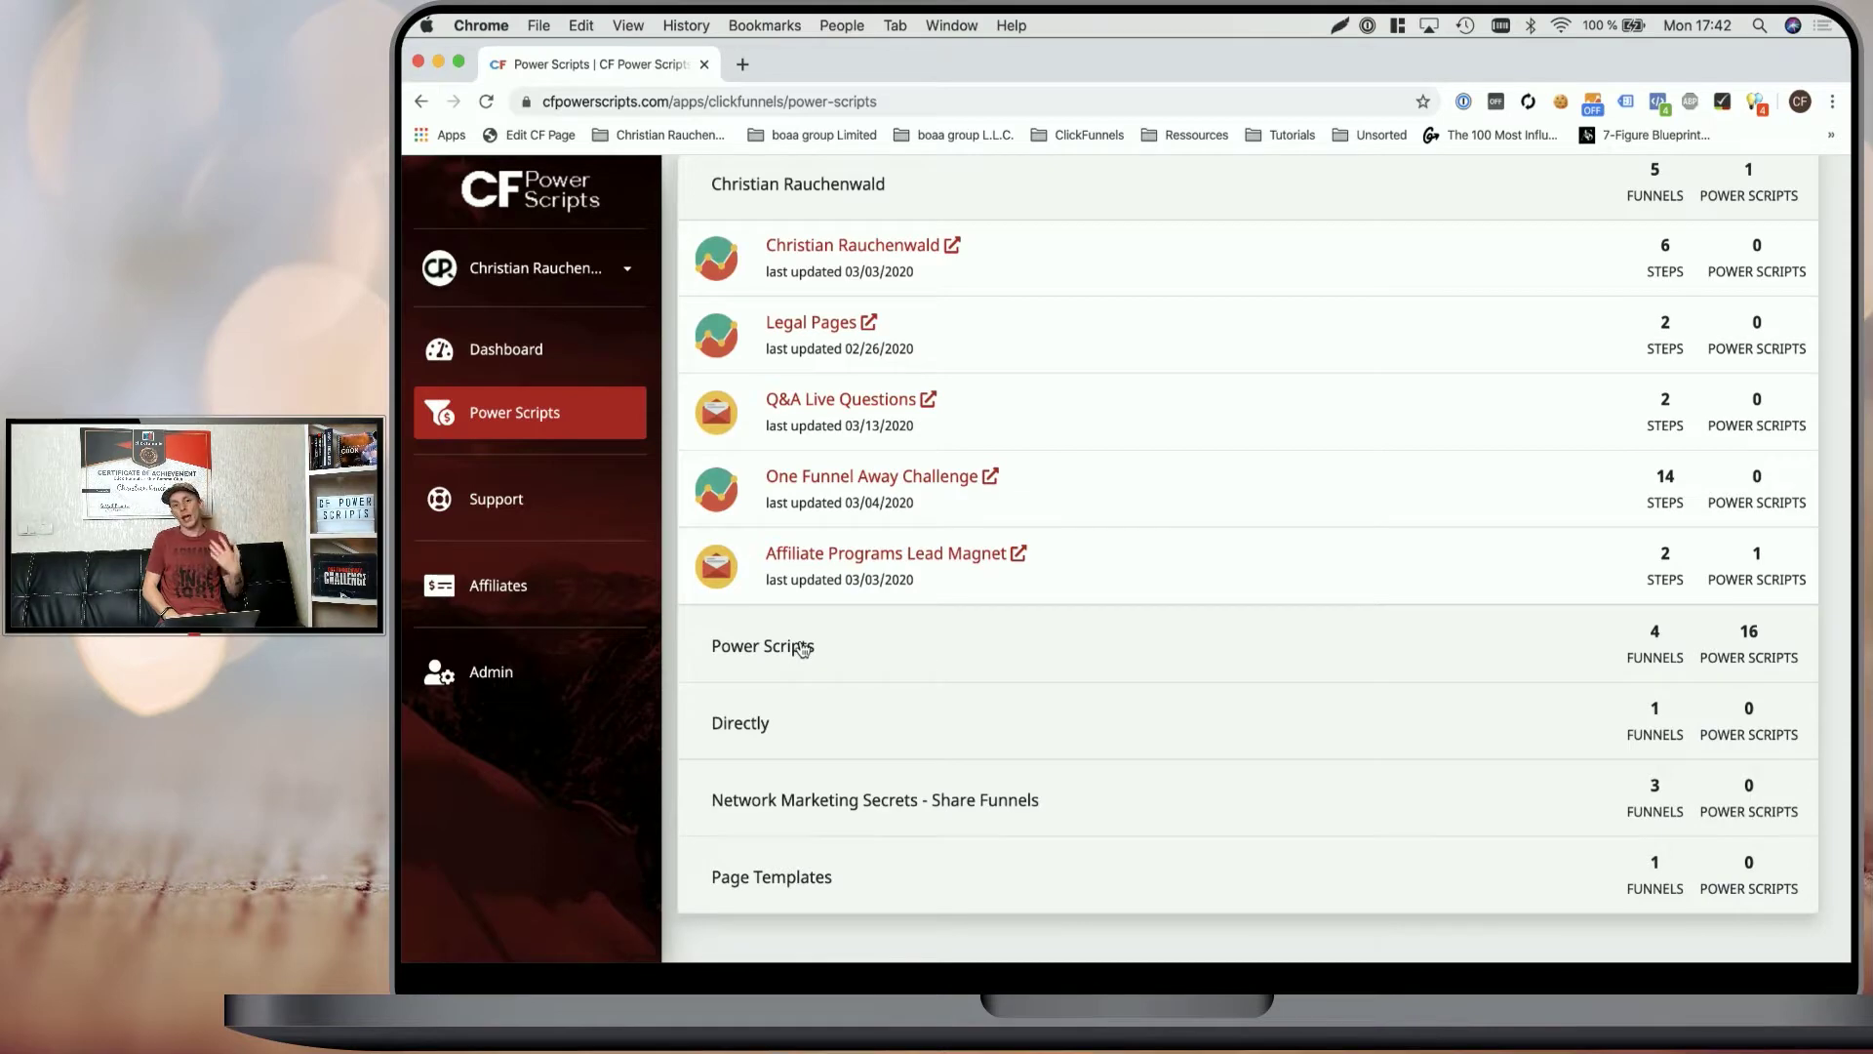
pyautogui.scroll(4, 802, 649)
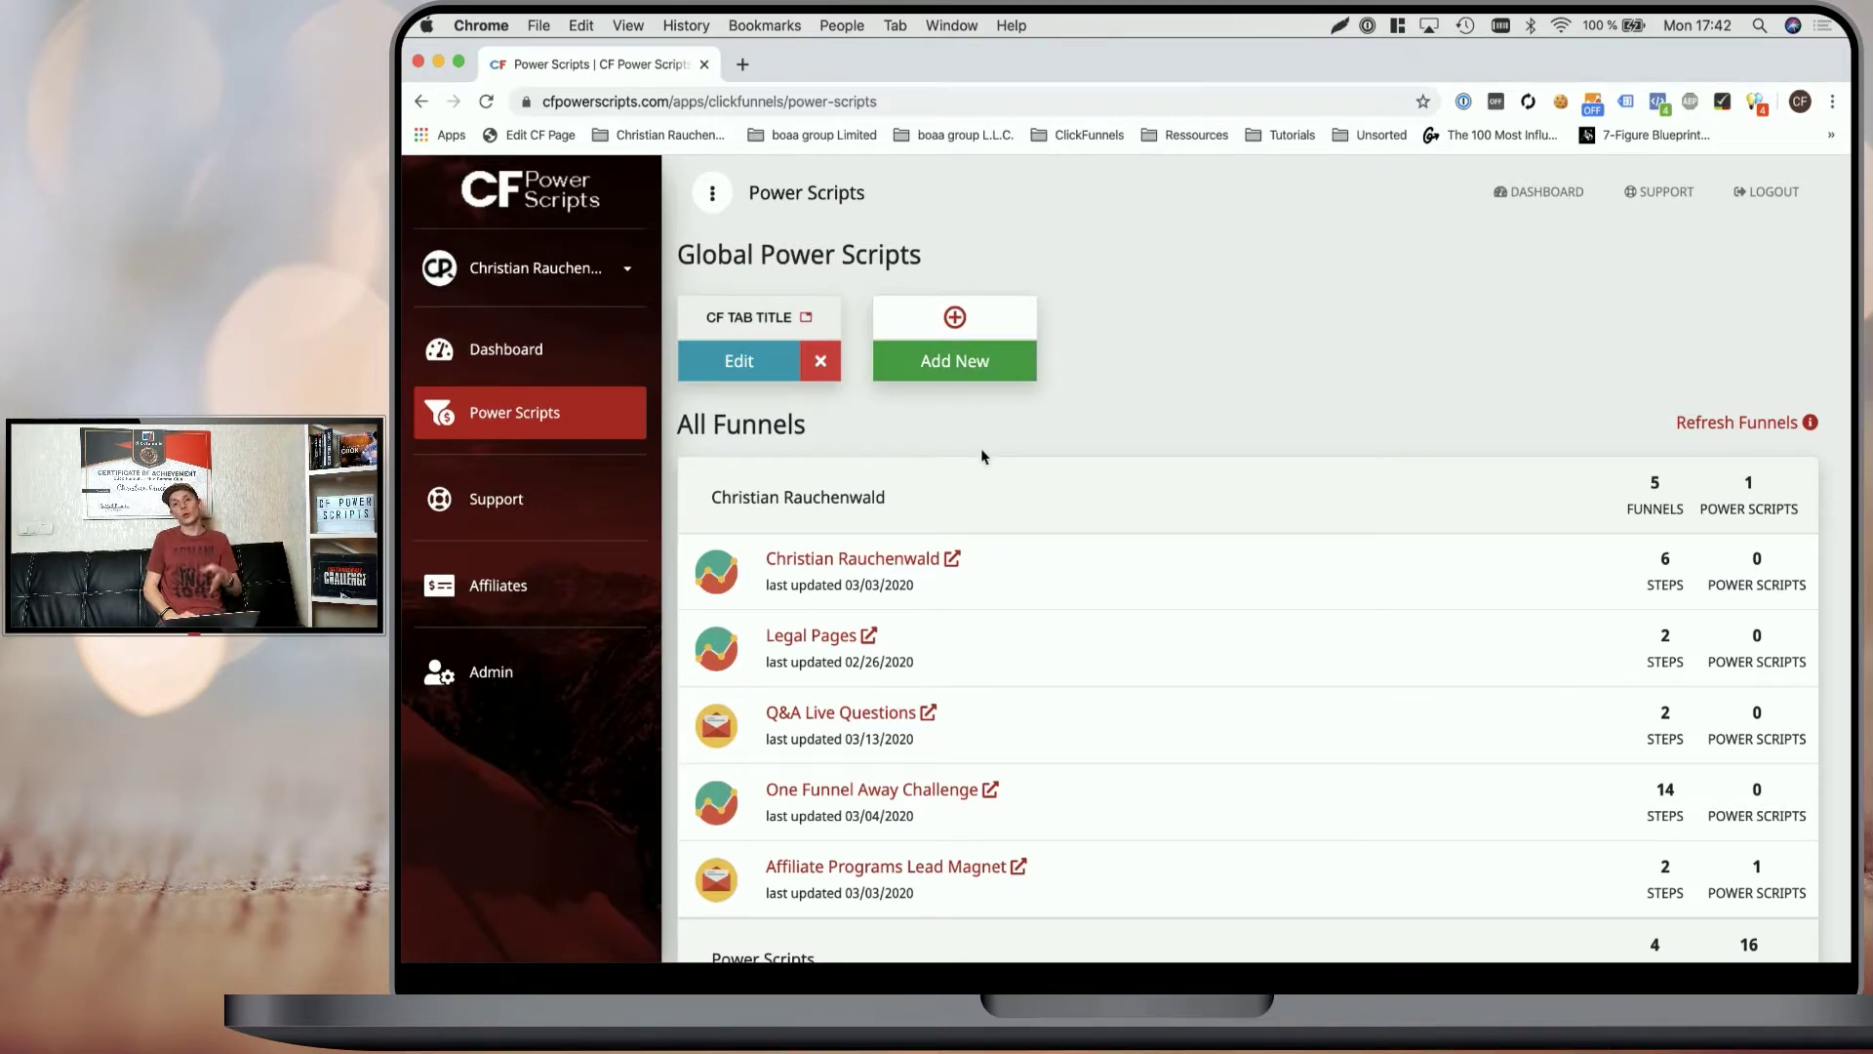
pyautogui.scroll(-5, 983, 453)
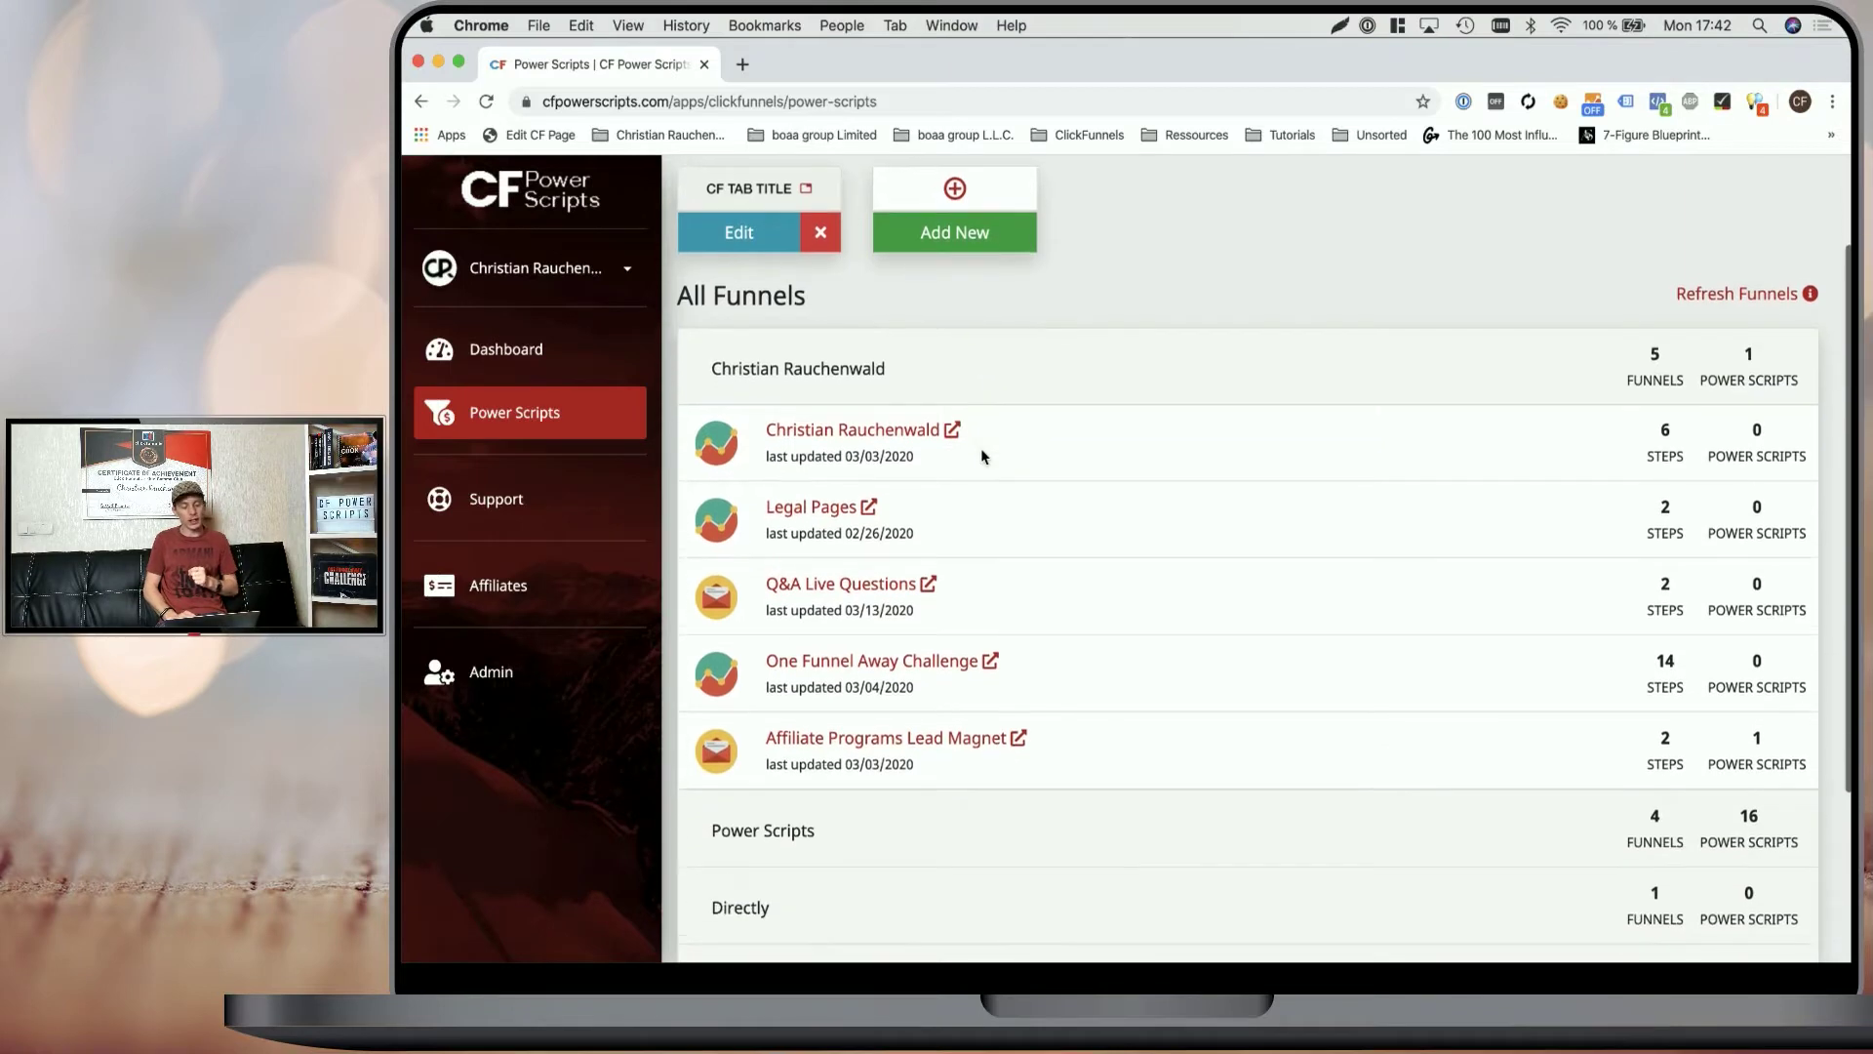
pyautogui.scroll(-1, 982, 451)
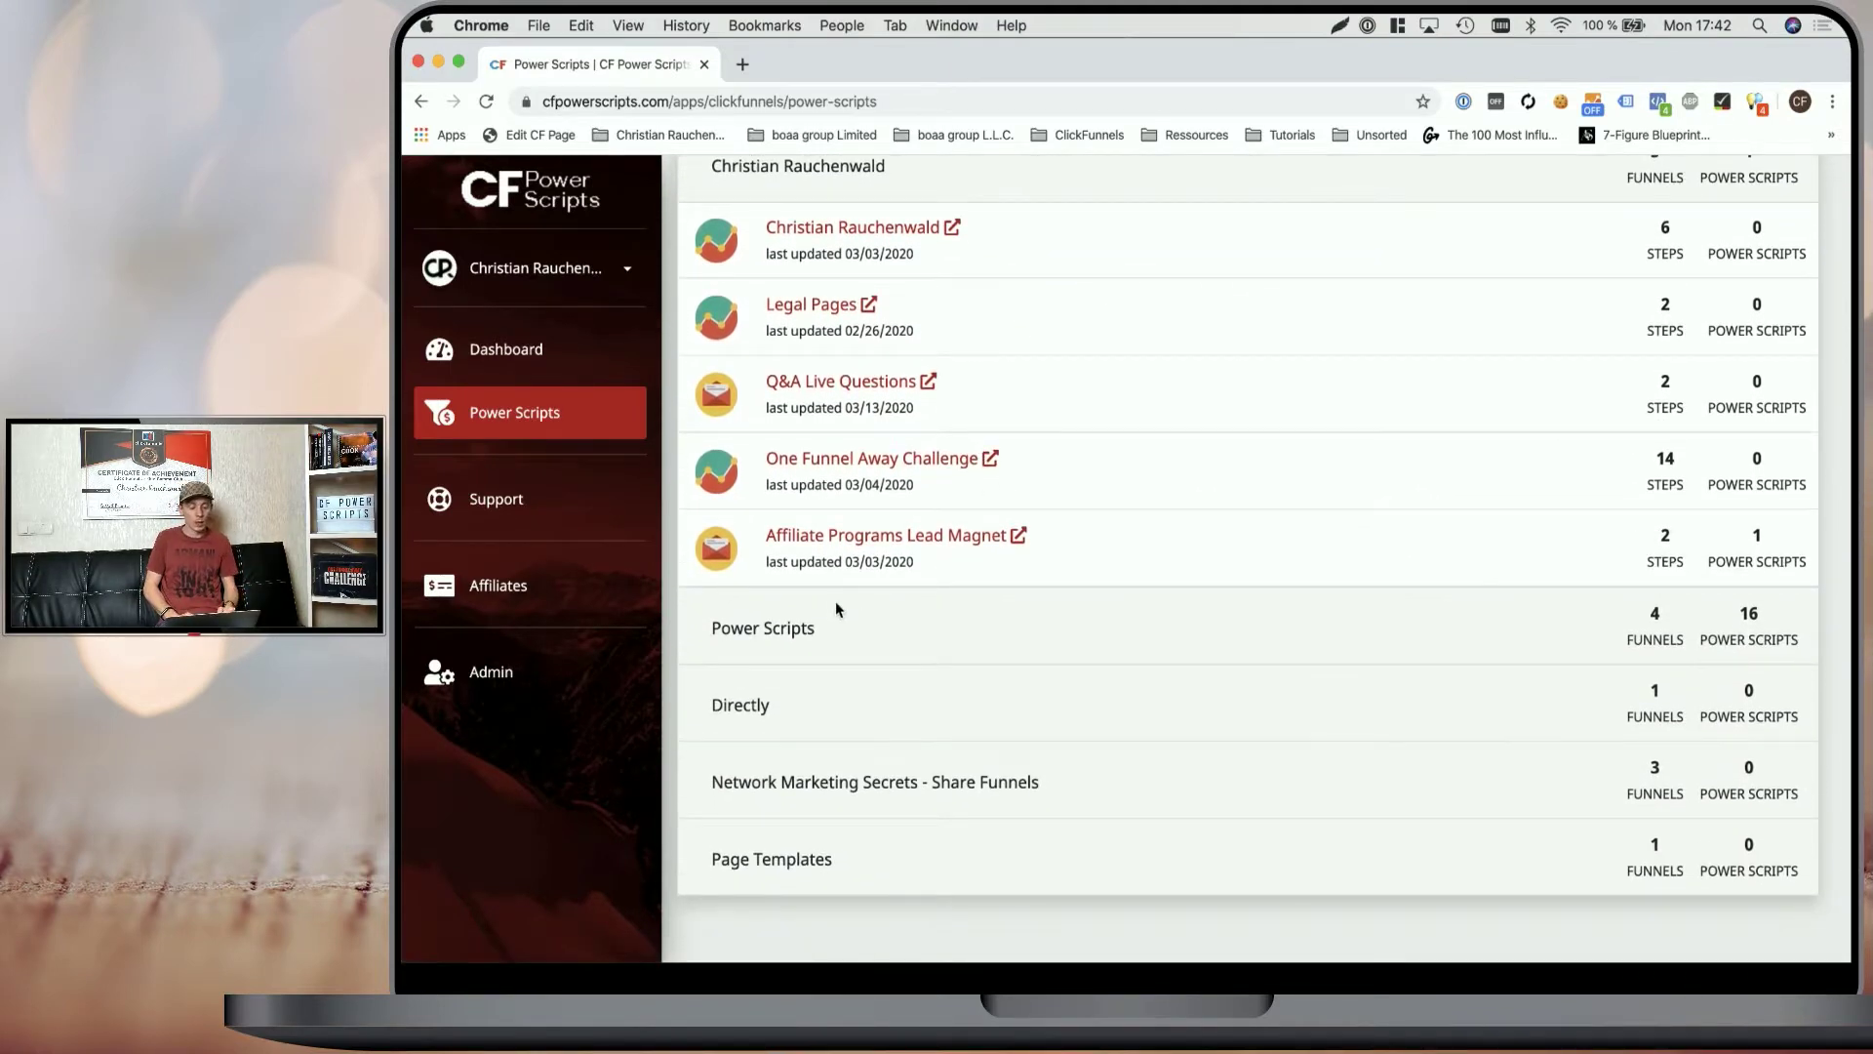
pyautogui.click(793, 628)
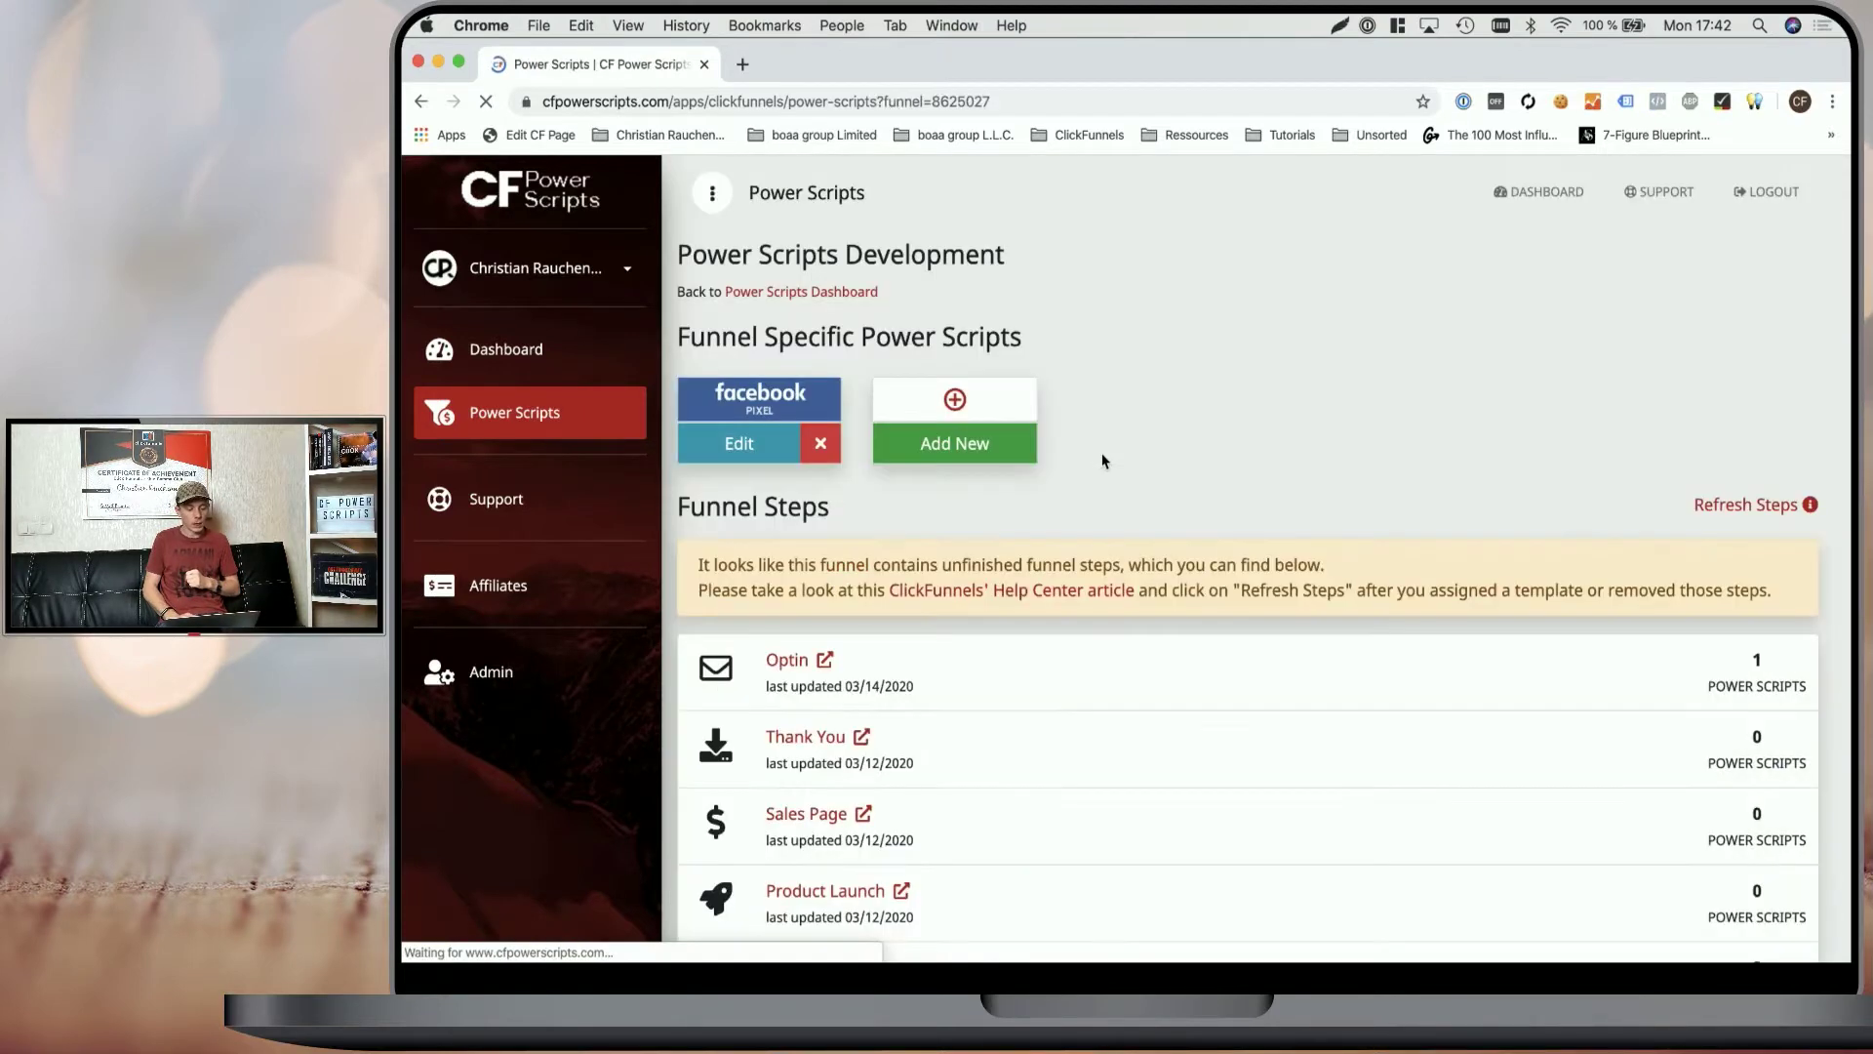
# Add the reCAPTCHA v2 power script to the Optin step and open Google's reCAPTCHA site
pyautogui.click(792, 660)
pyautogui.click(971, 455)
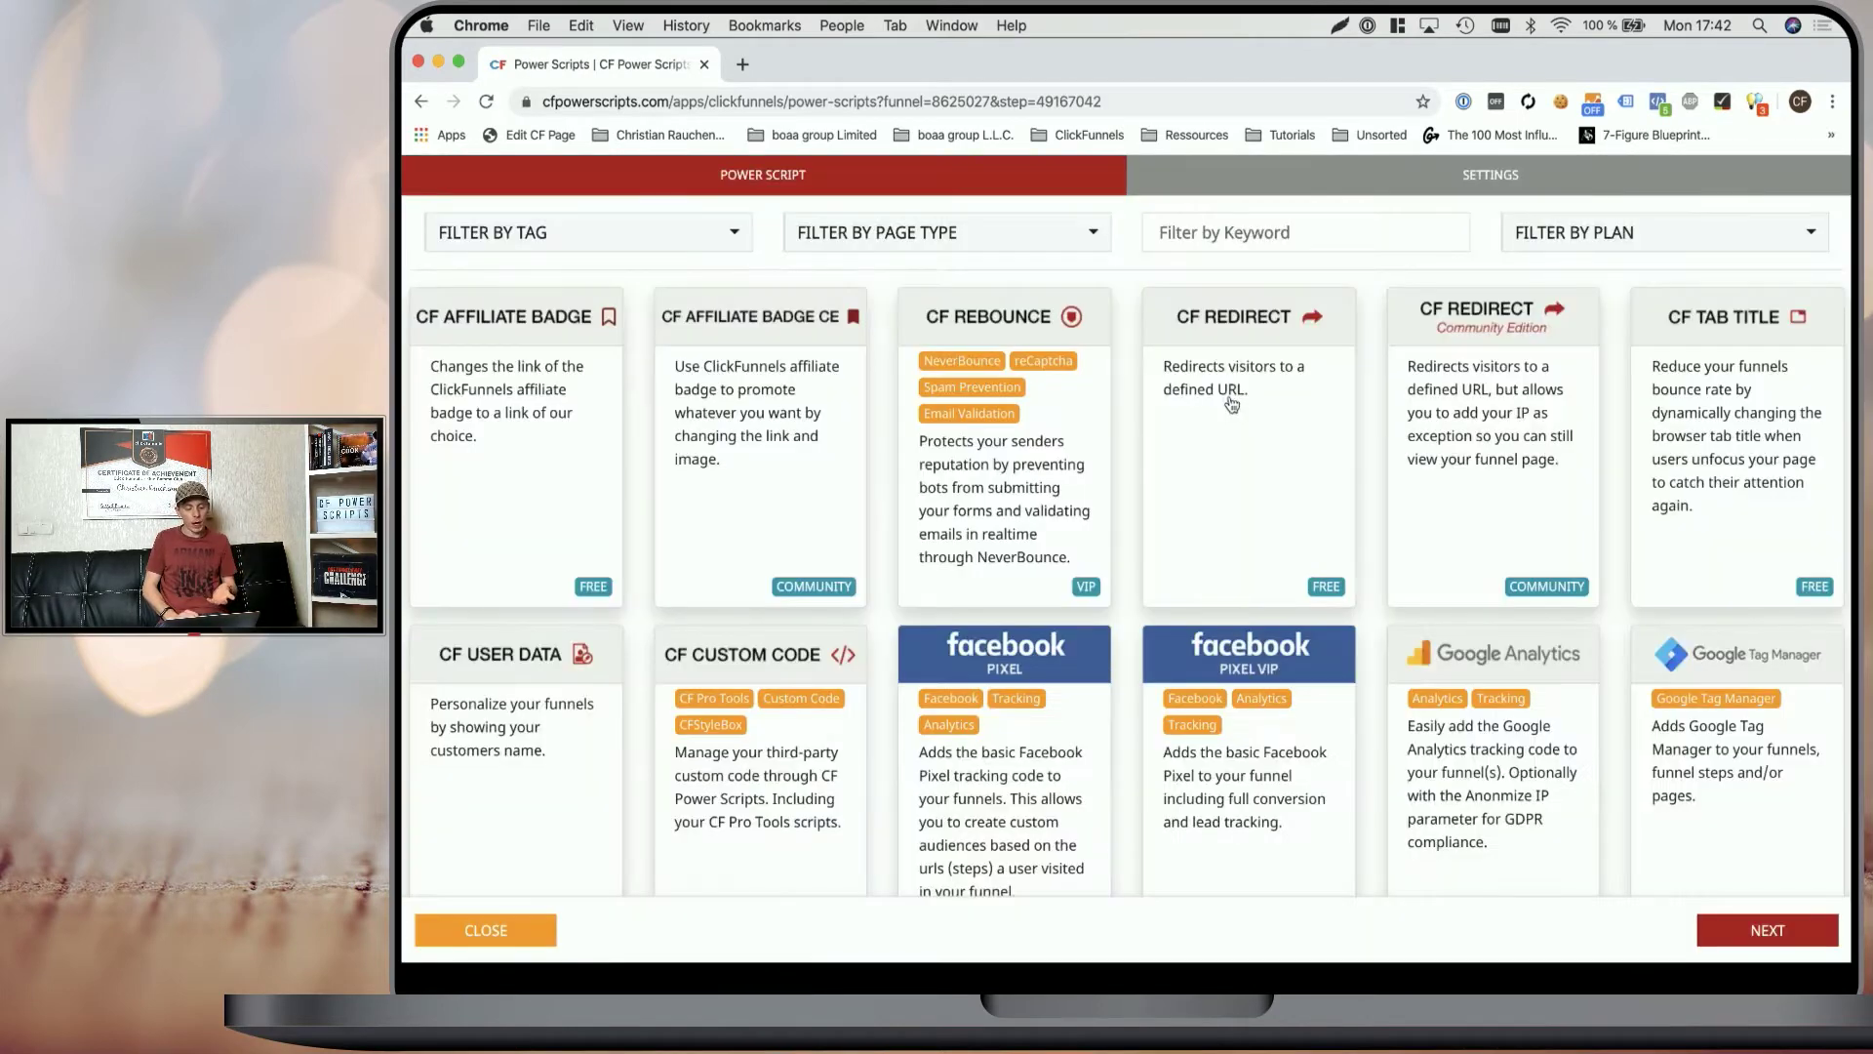
pyautogui.scroll(-5, 1231, 403)
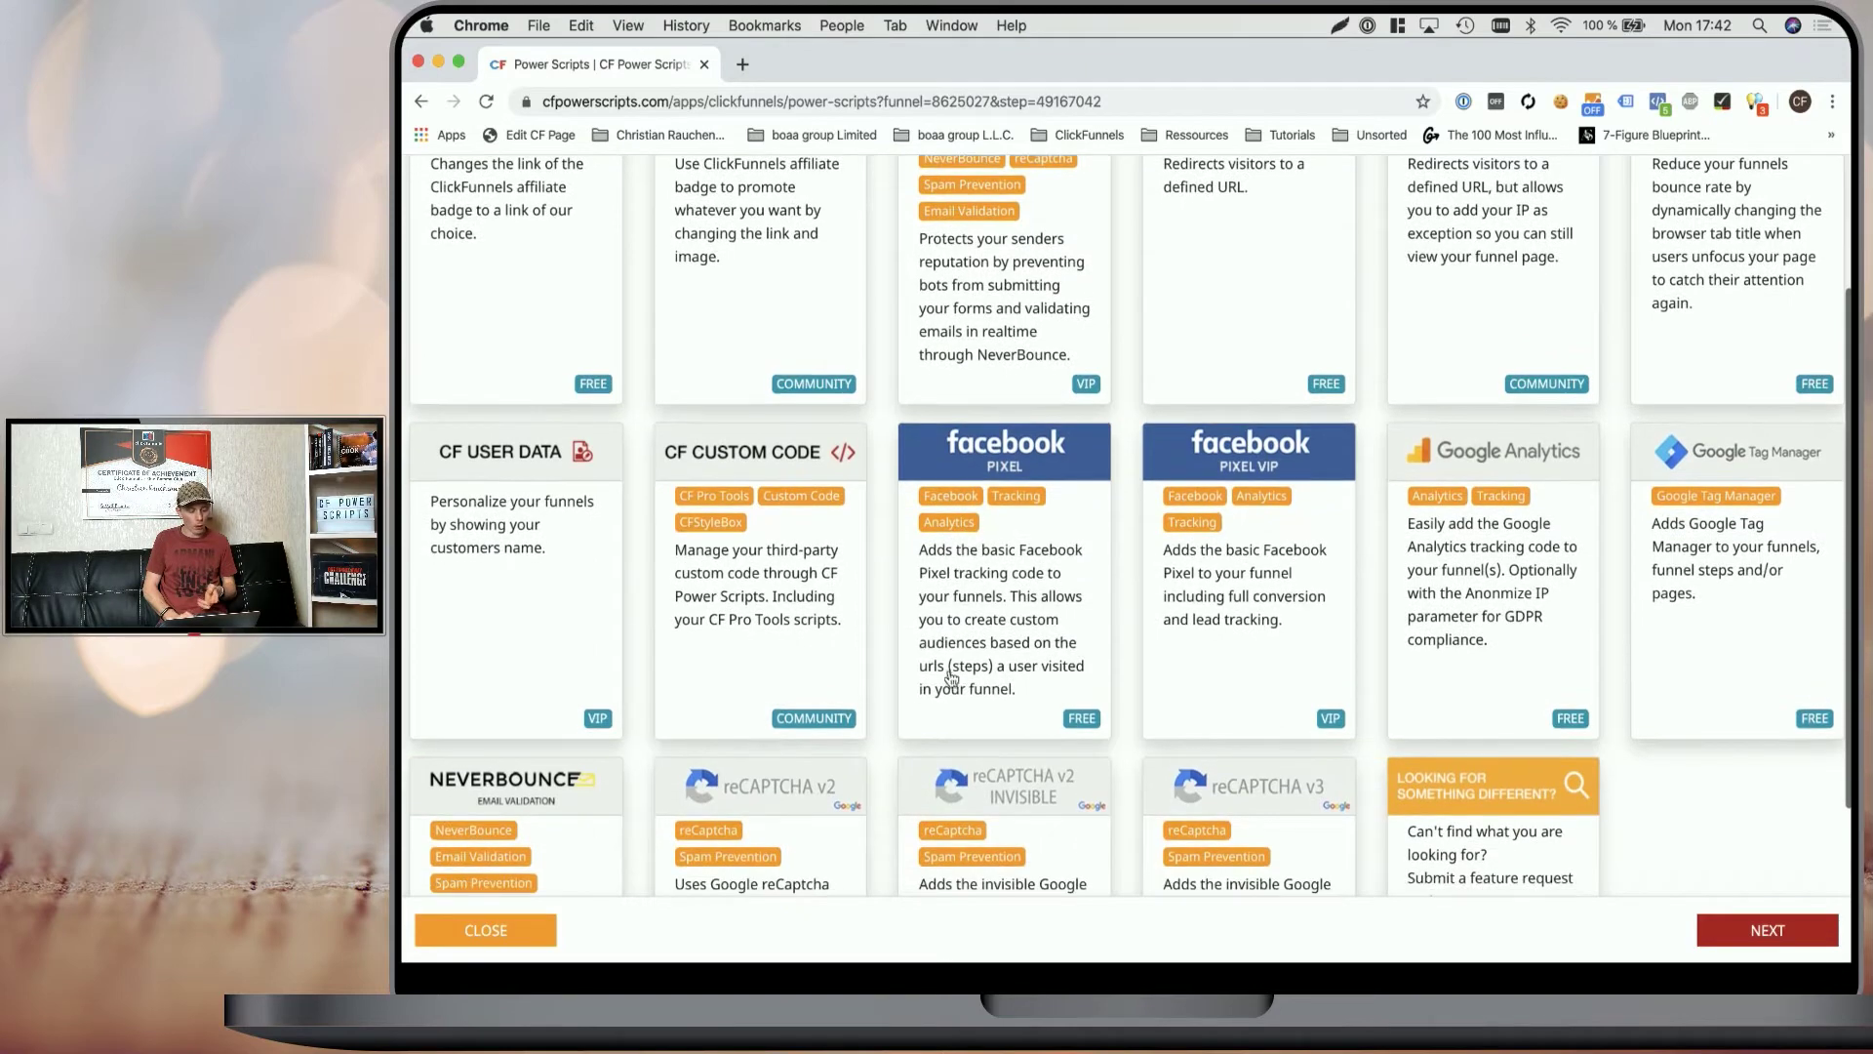
pyautogui.scroll(-3, 903, 735)
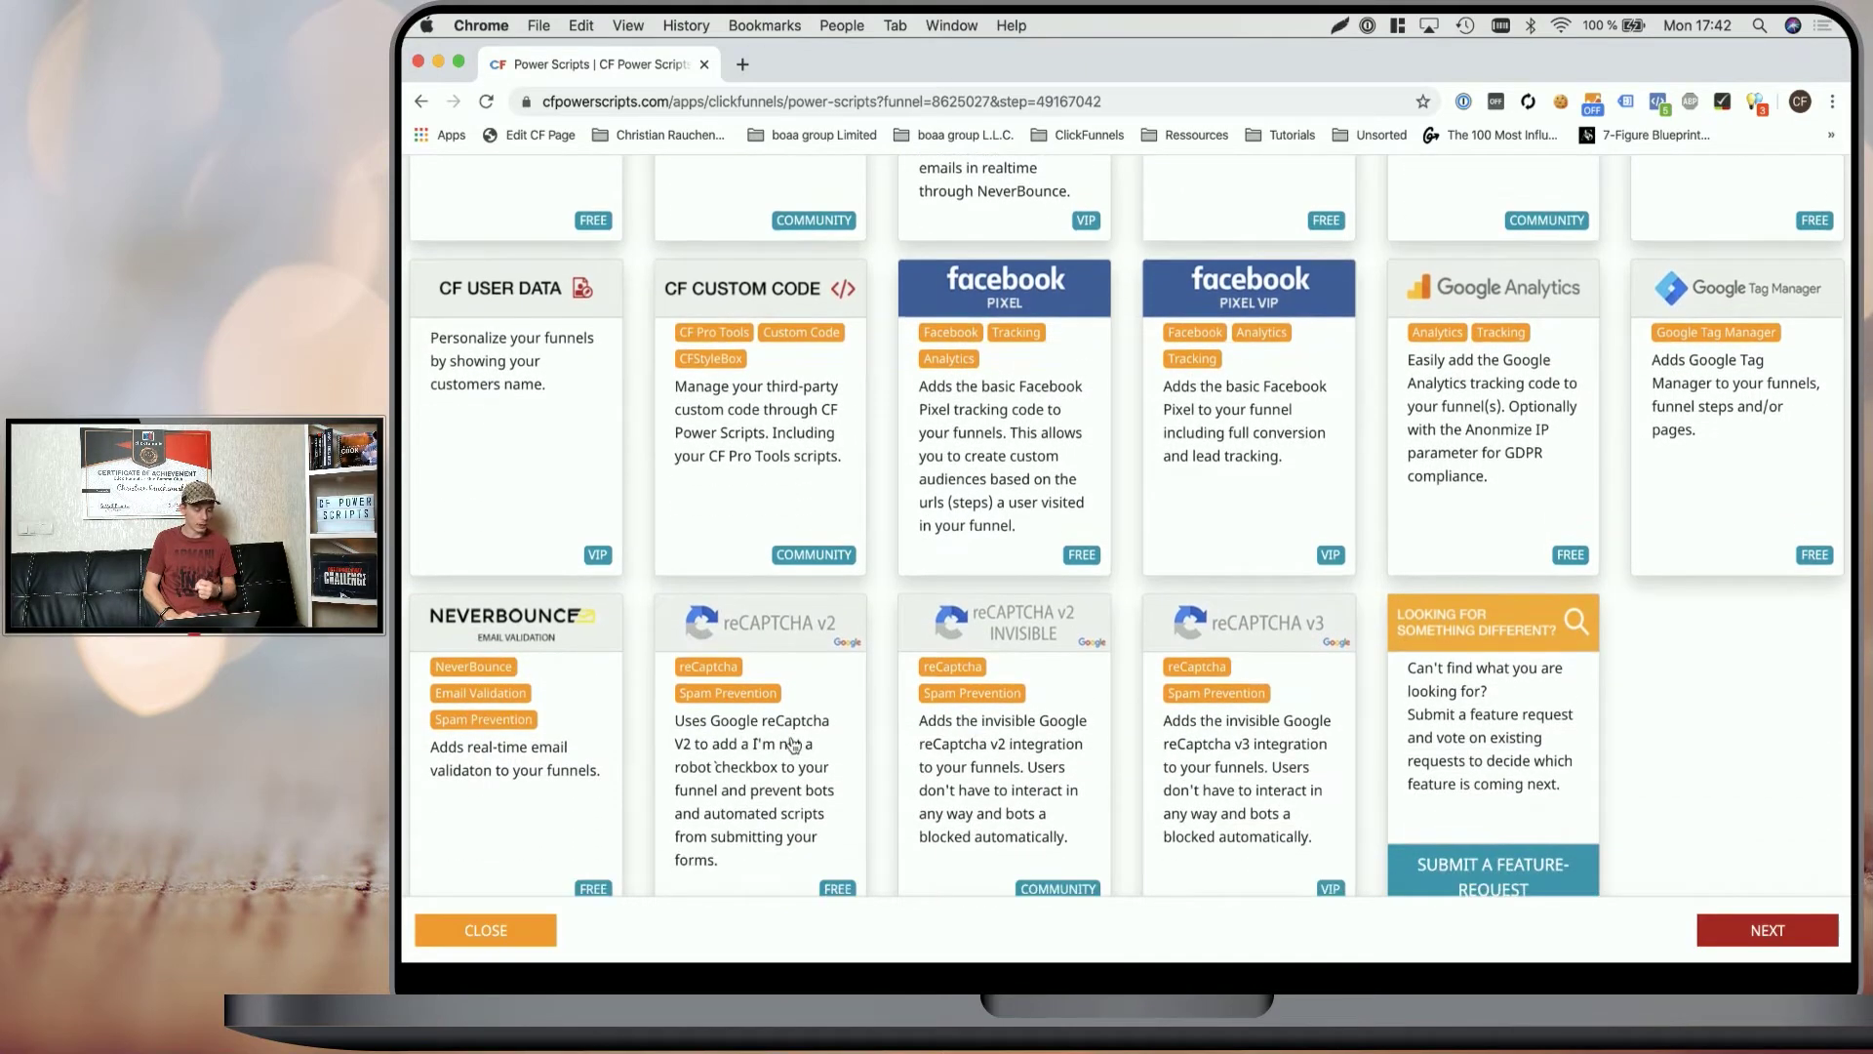
pyautogui.click(795, 744)
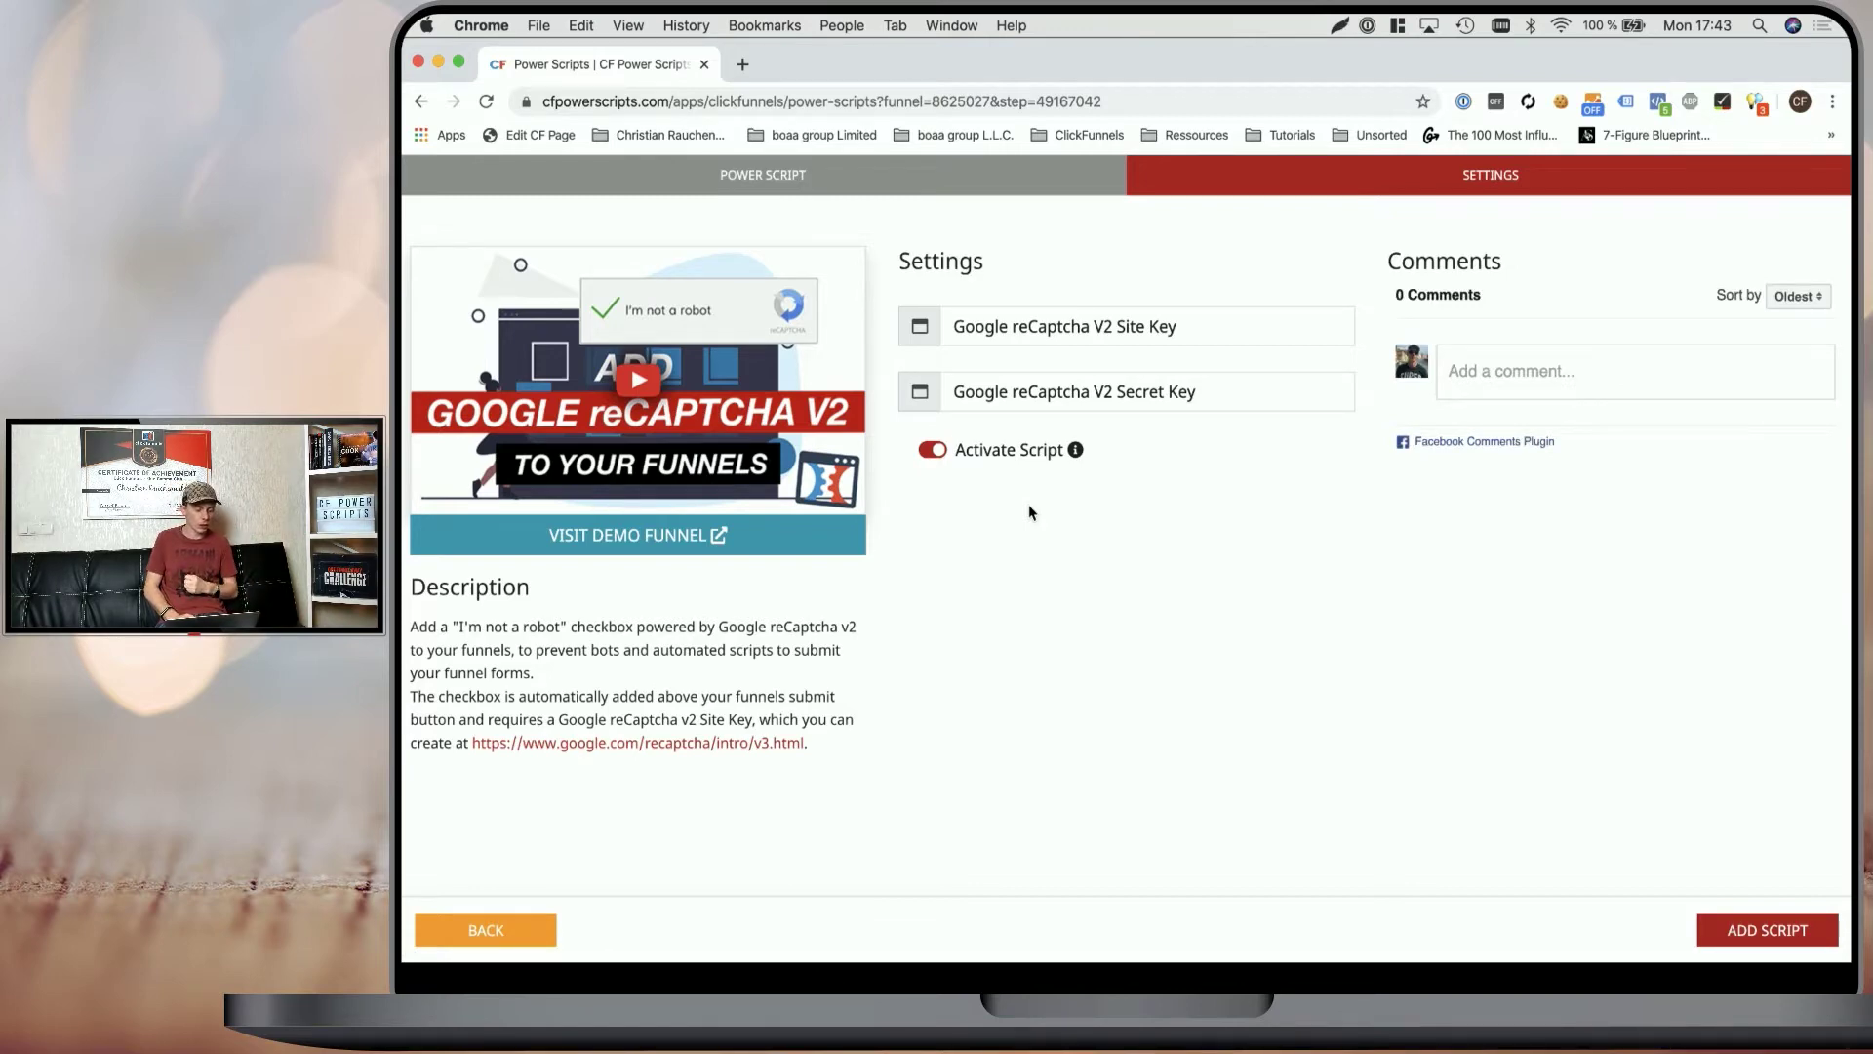
pyautogui.click(708, 747)
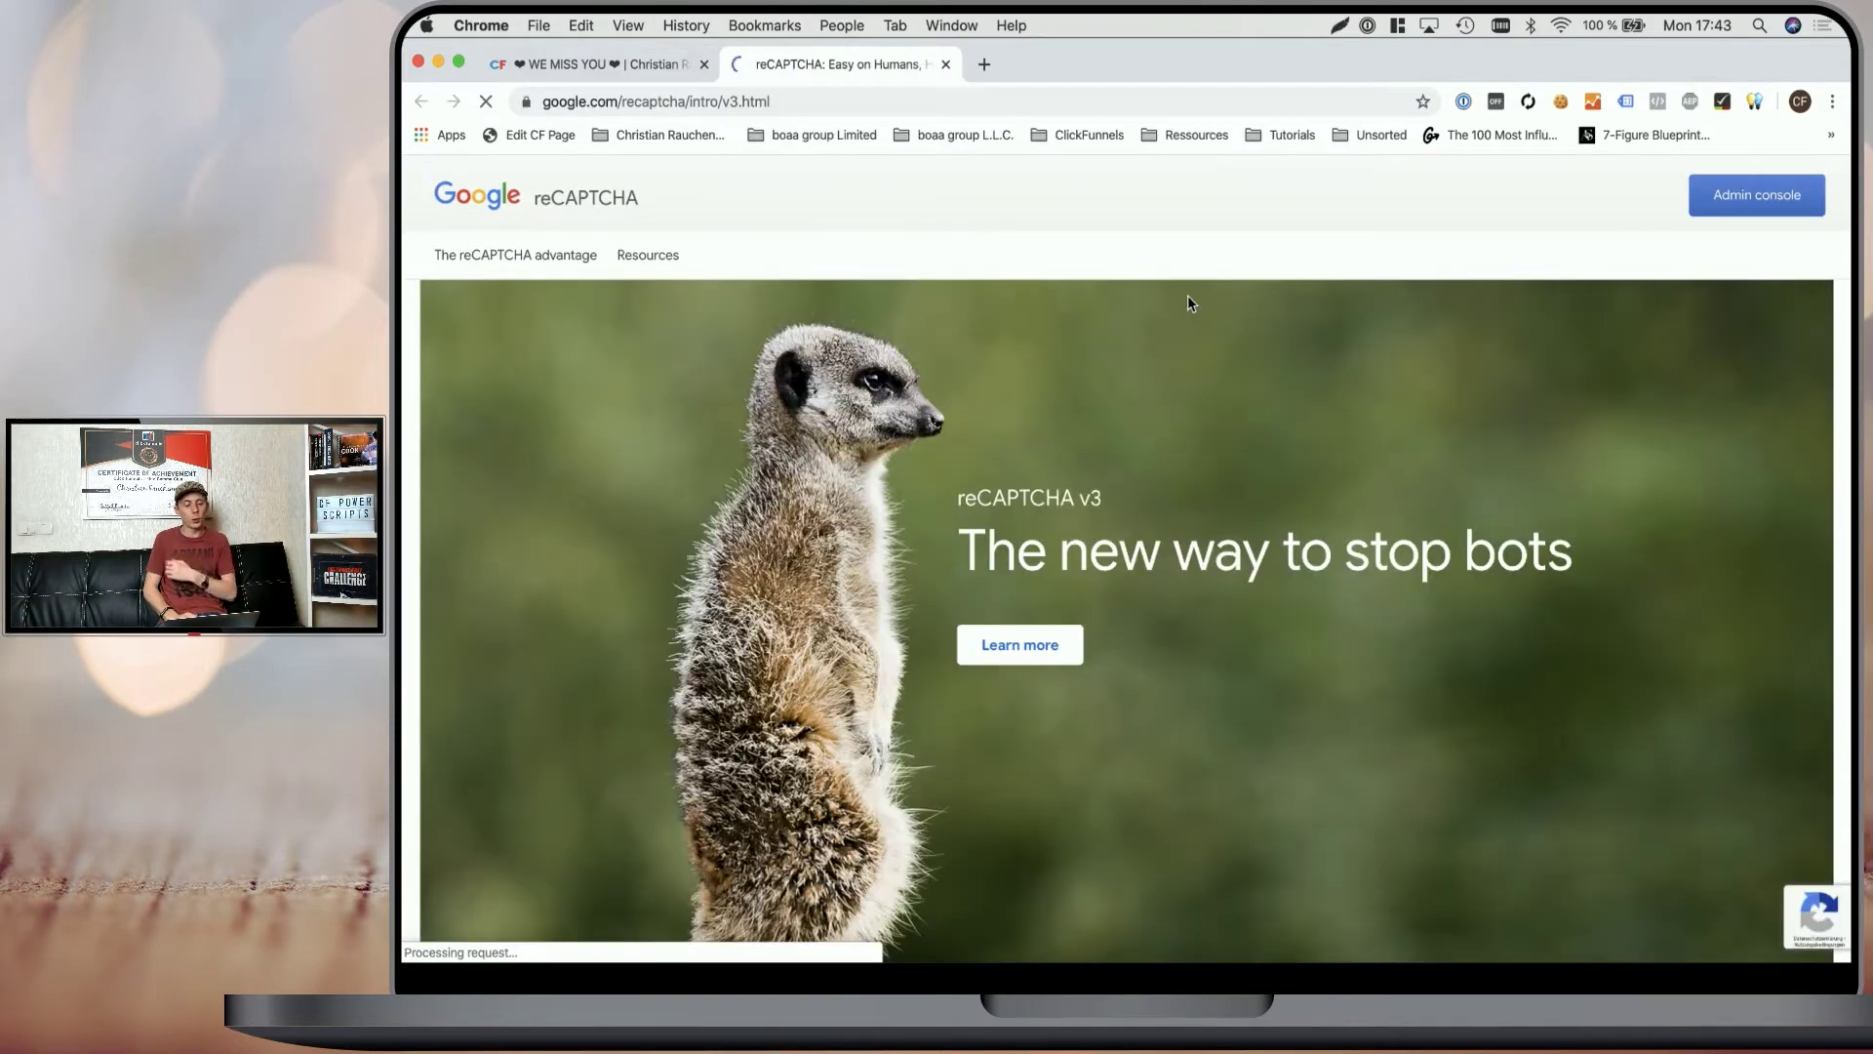
# In the reCAPTCHA admin console, check the registered sites list and start registering a new site
pyautogui.click(1750, 205)
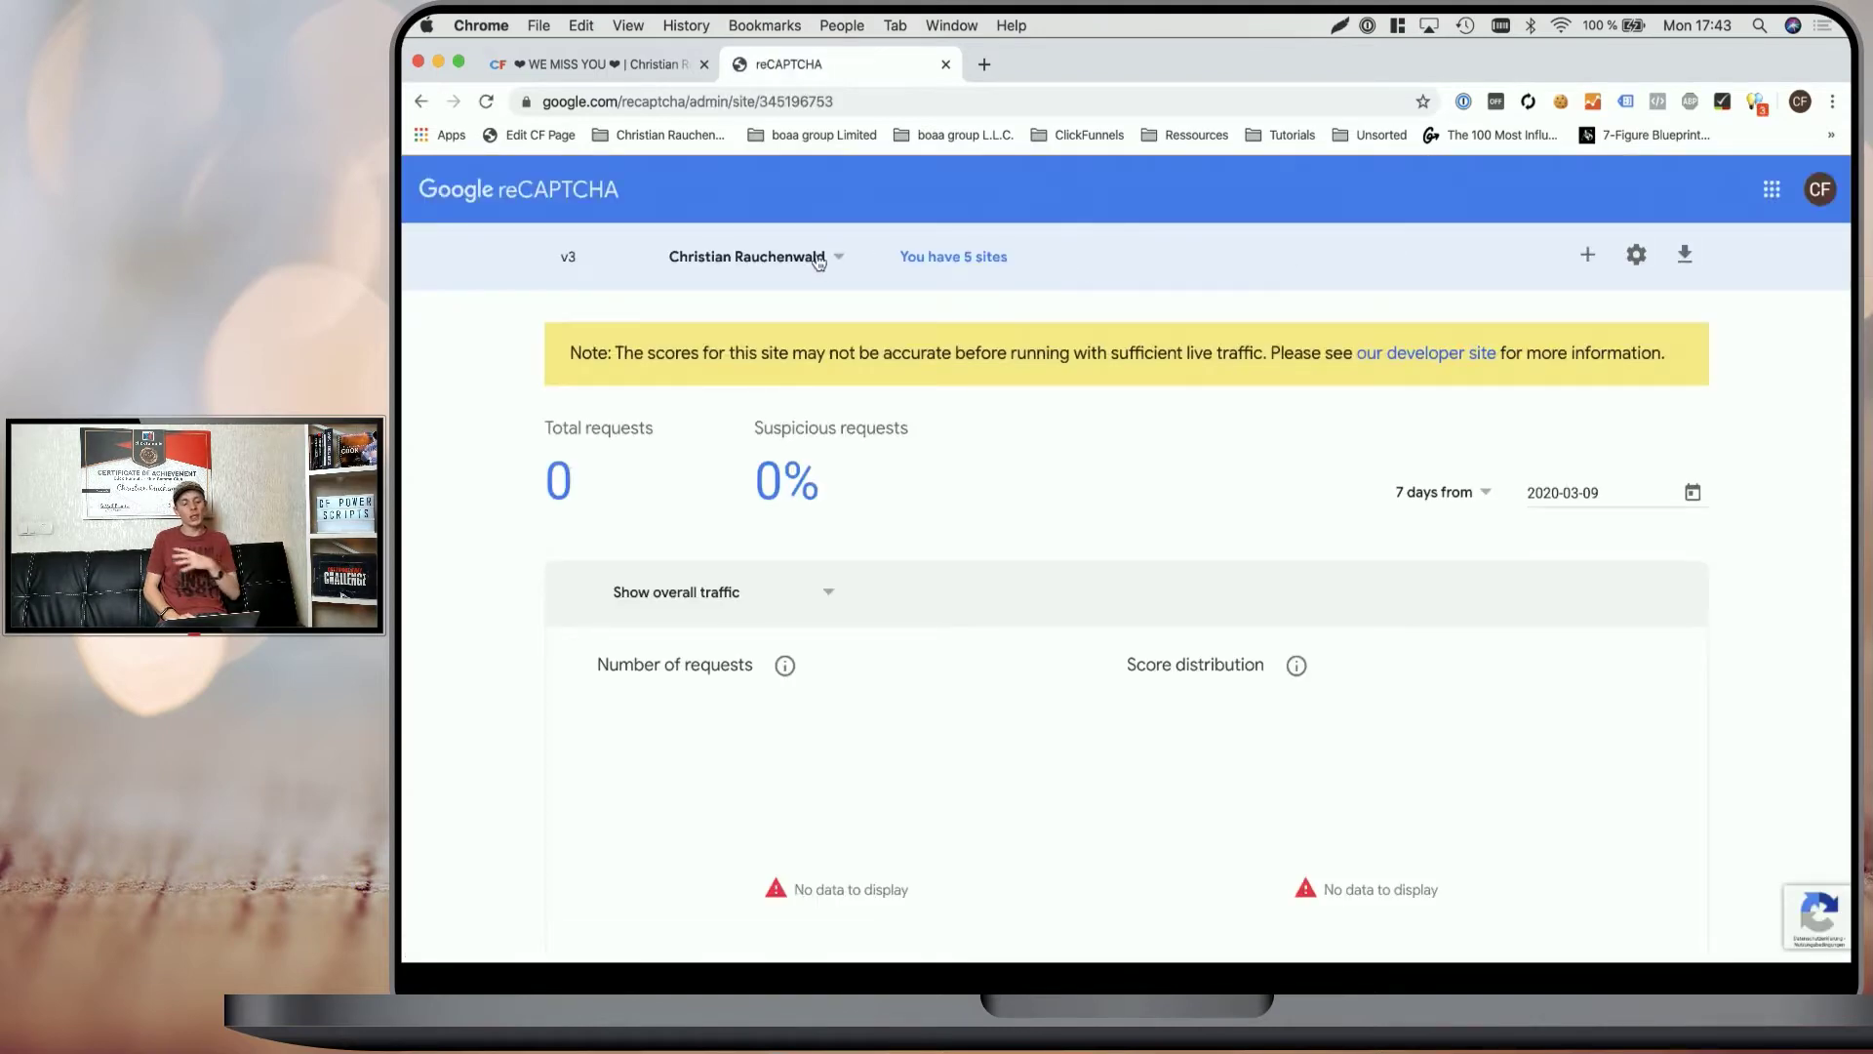
pyautogui.click(817, 260)
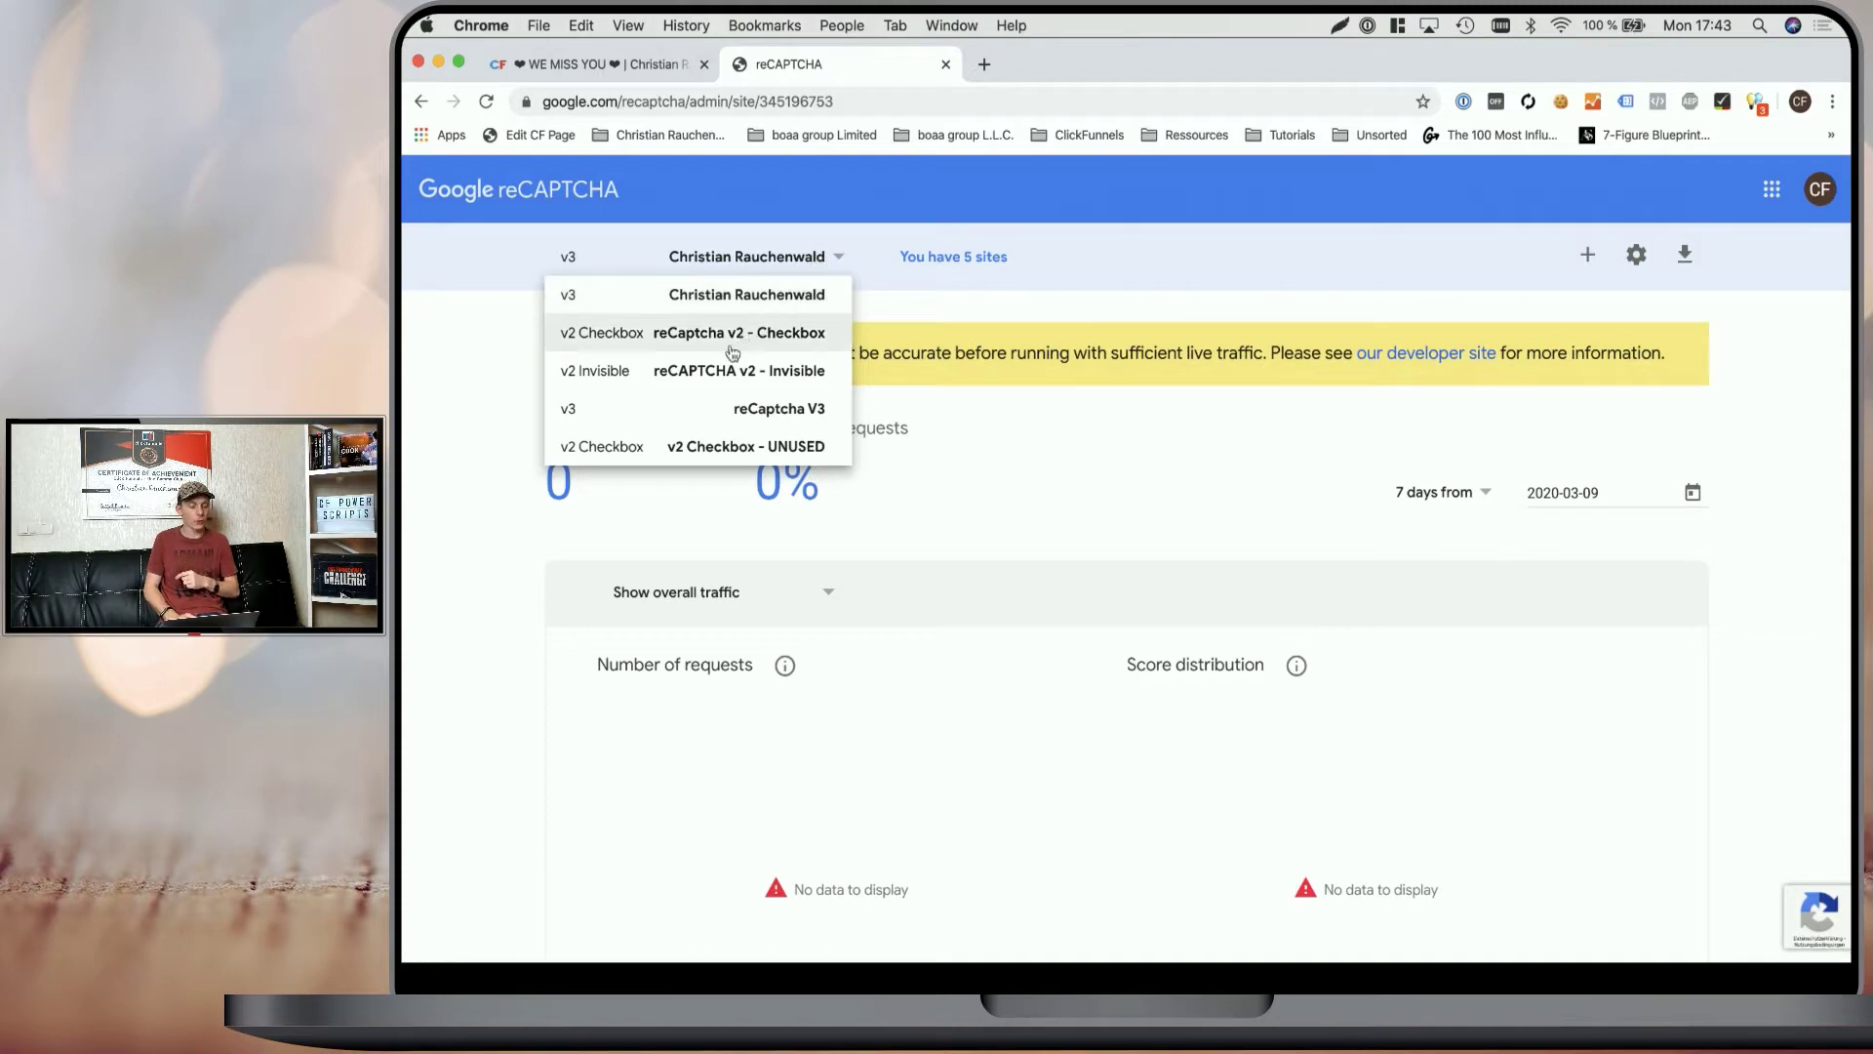
pyautogui.click(1357, 317)
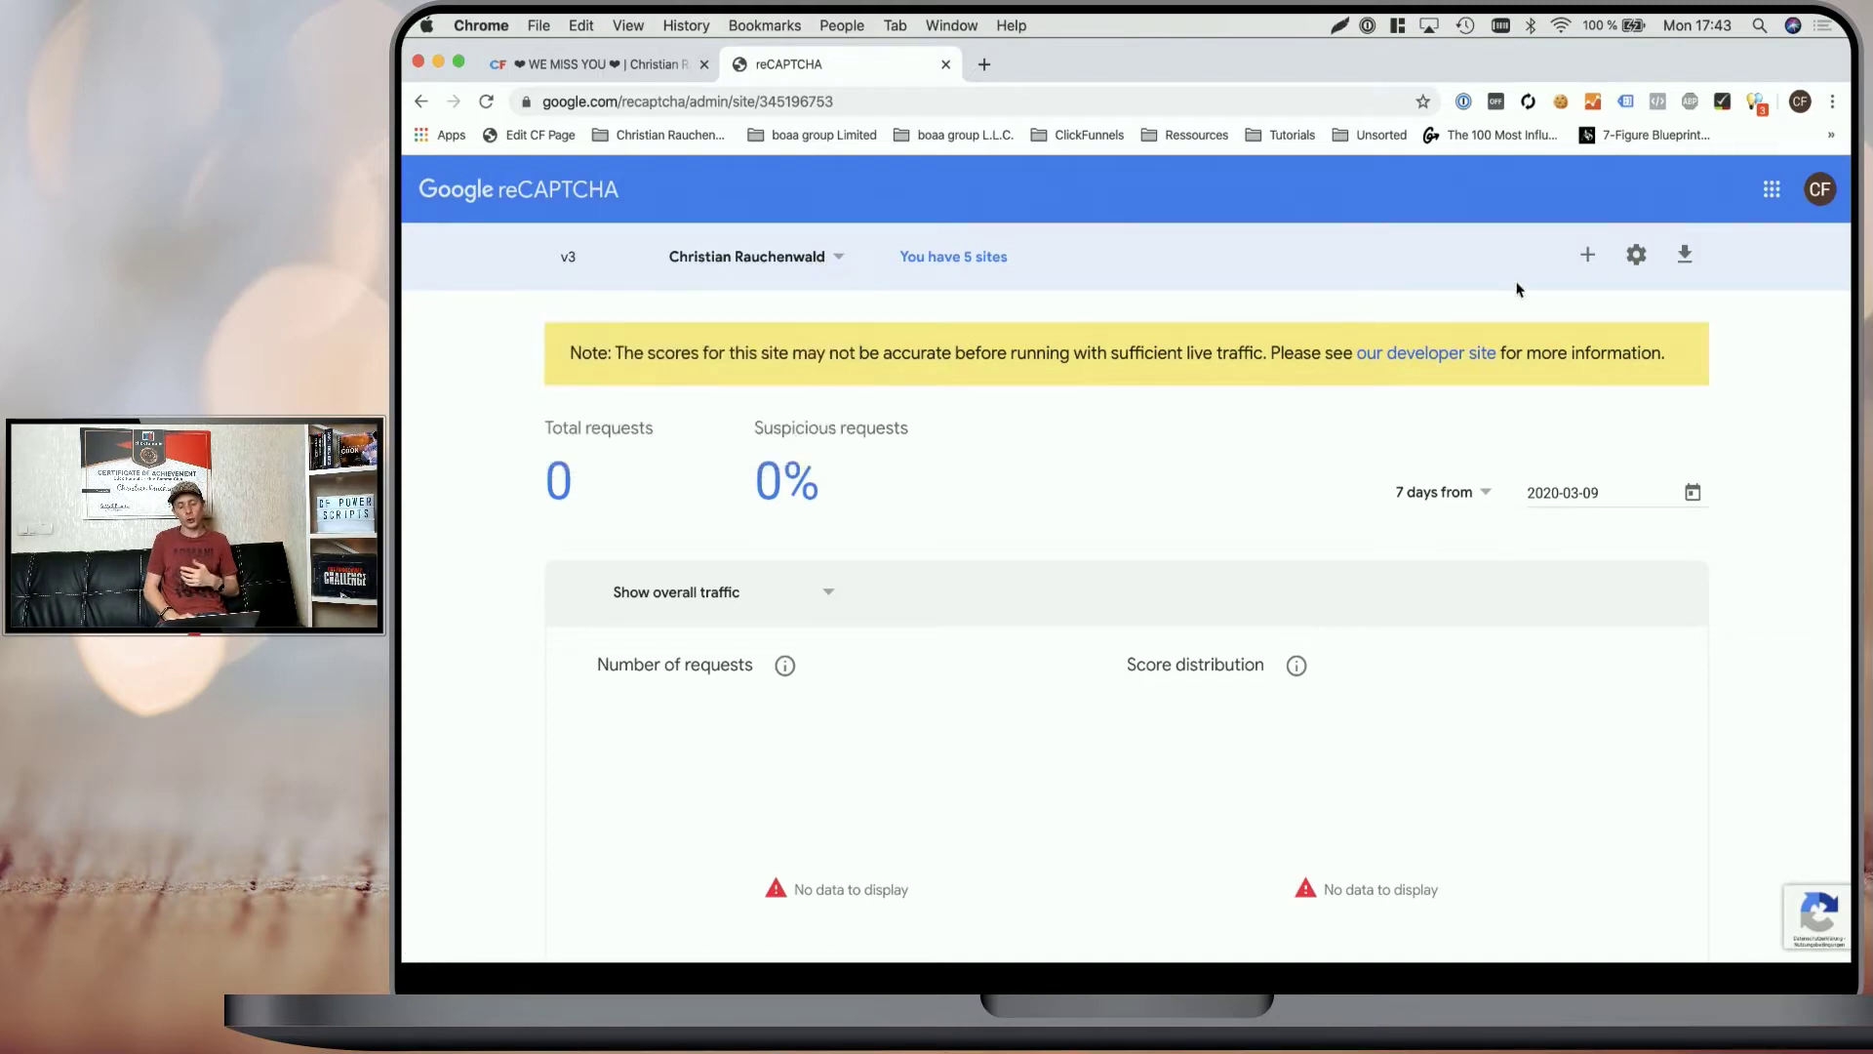
pyautogui.click(1590, 258)
# Label the new site 'Demo' and set its type to reCAPTCHA v2 'I'm not a robot' Checkbox
pyautogui.click(777, 386)
pyautogui.write('Demo')
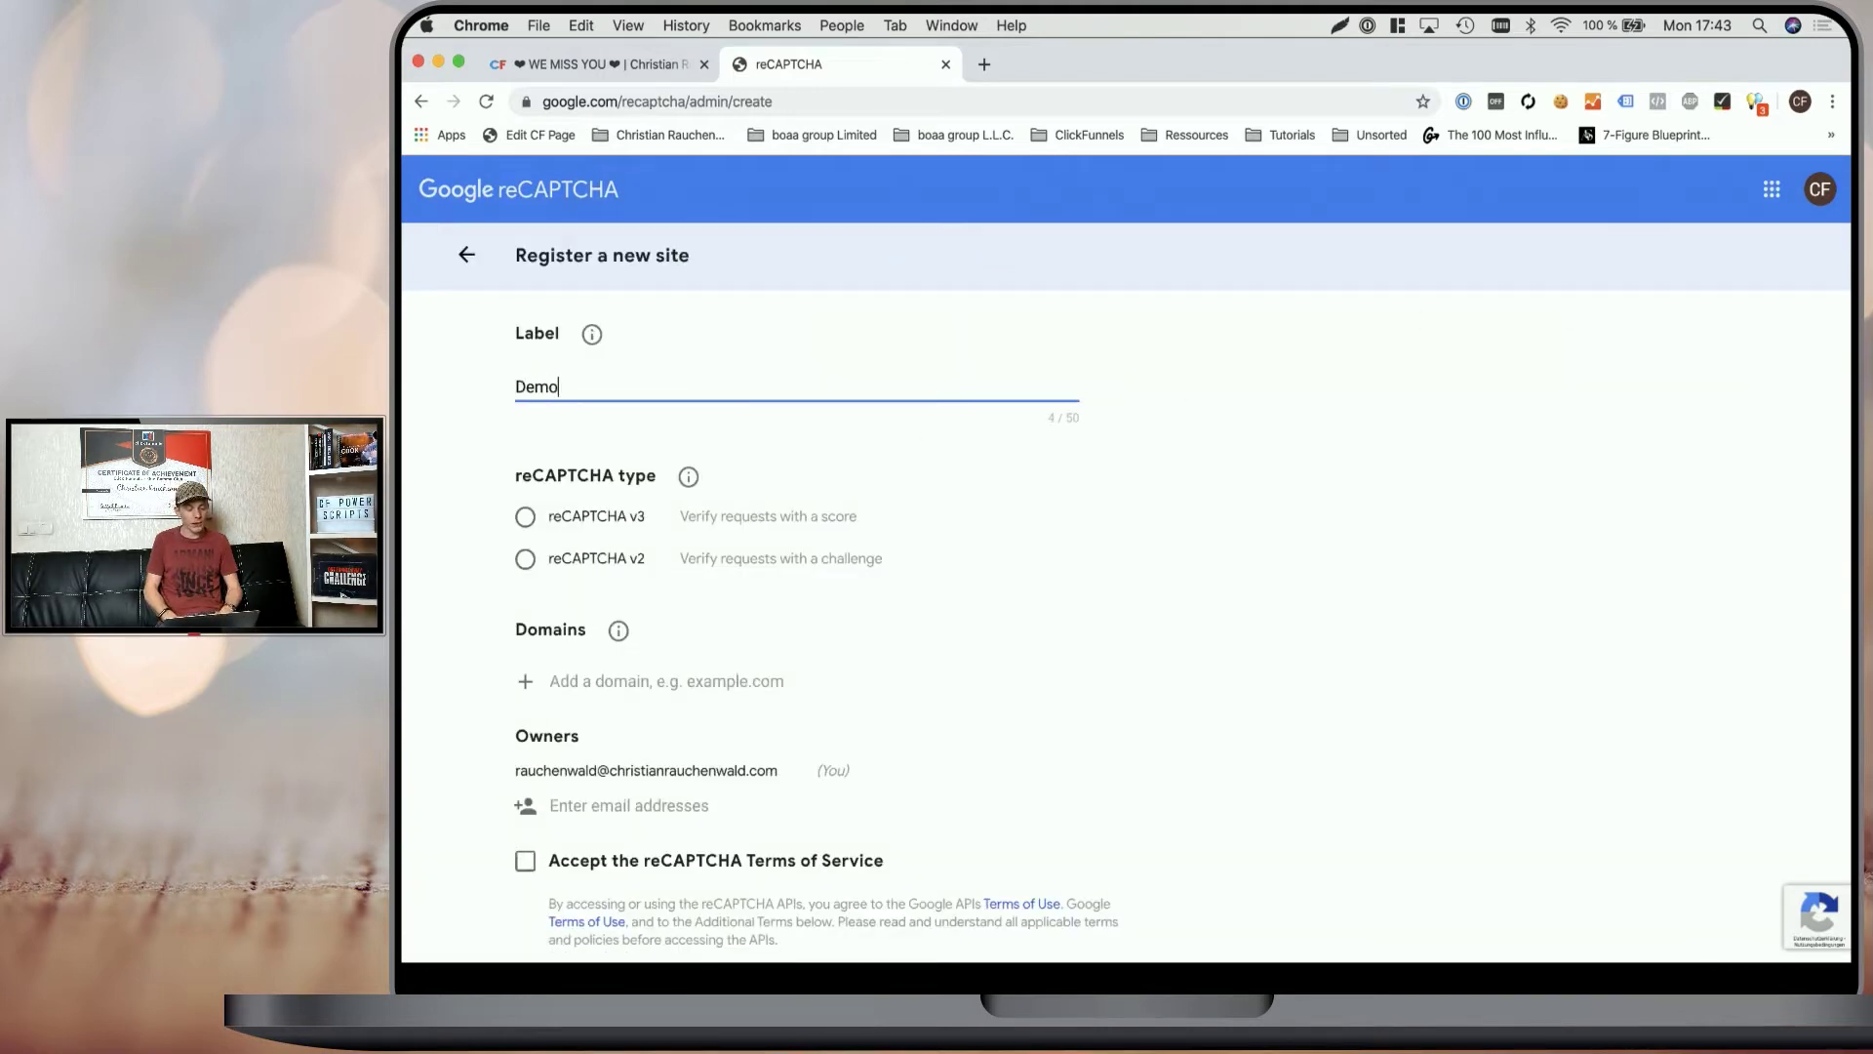
pyautogui.click(527, 560)
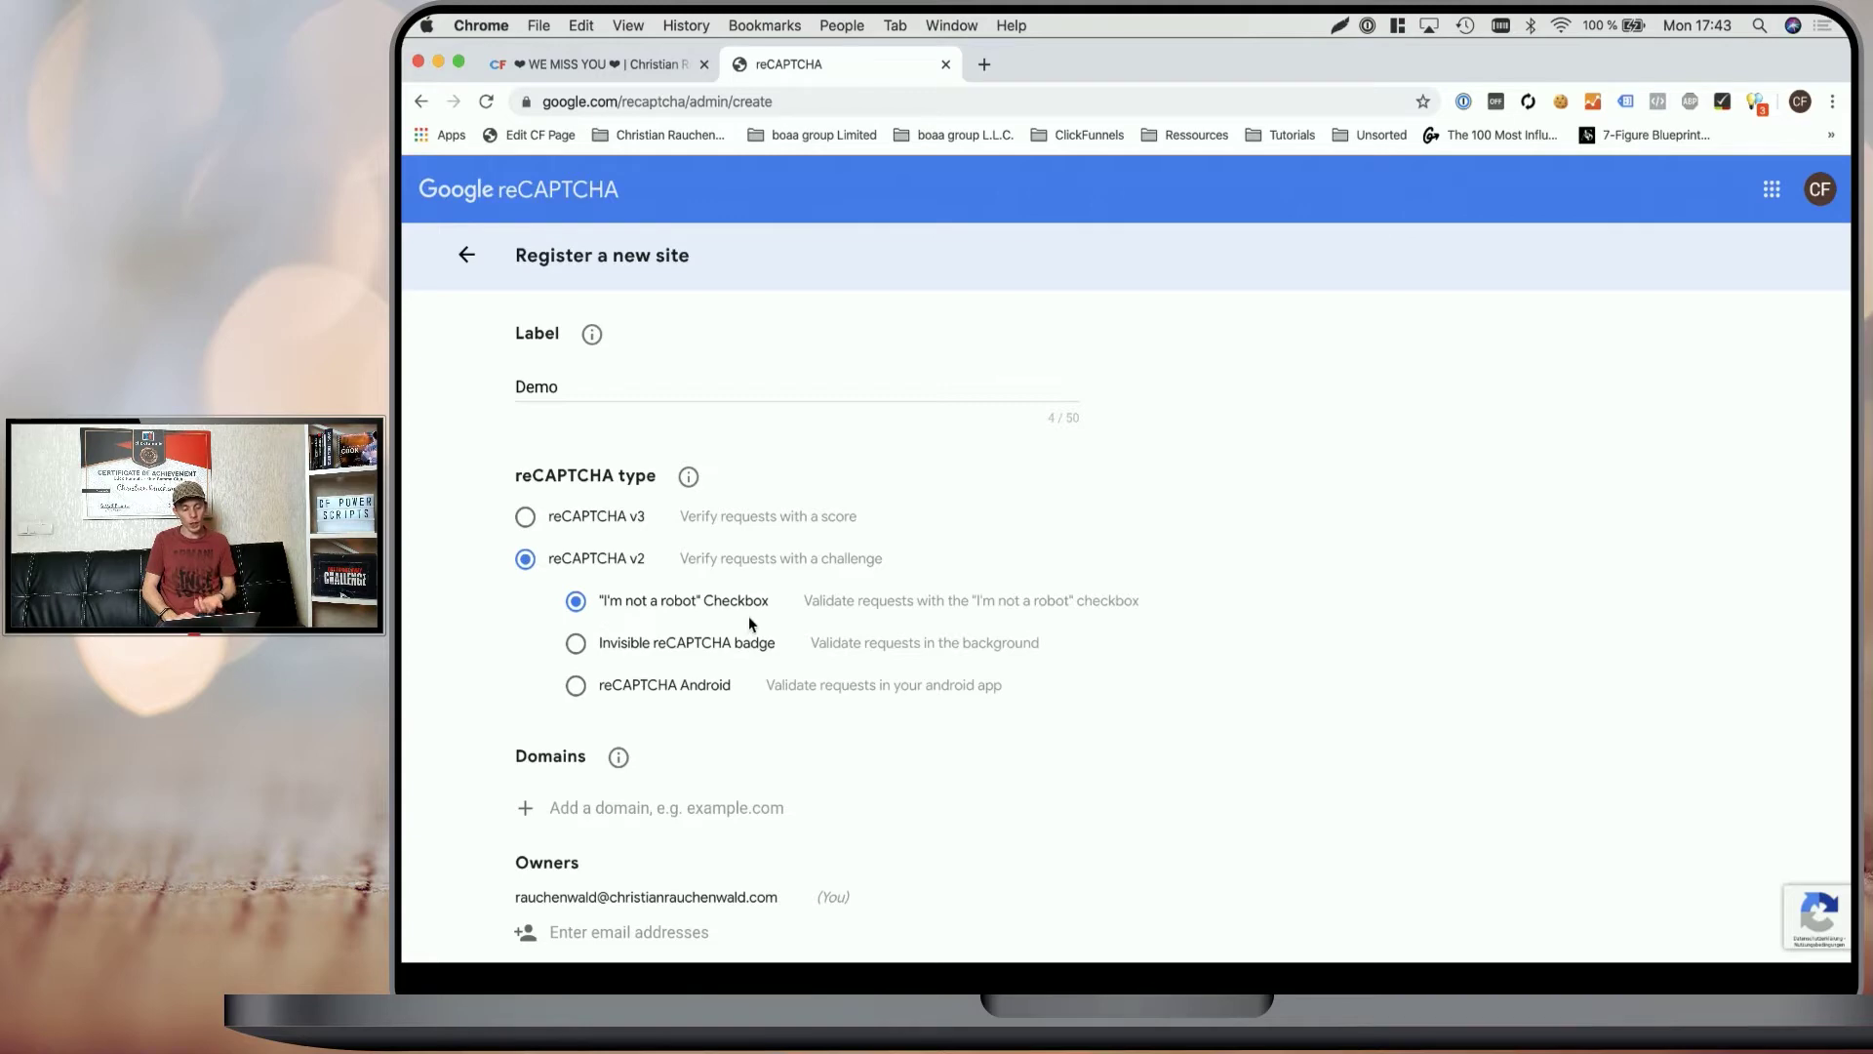
pyautogui.scroll(-3, 741, 610)
# Add app.clickfunnels.com and demo.cfpowerscripts.com as allowed domains
pyautogui.click(679, 583)
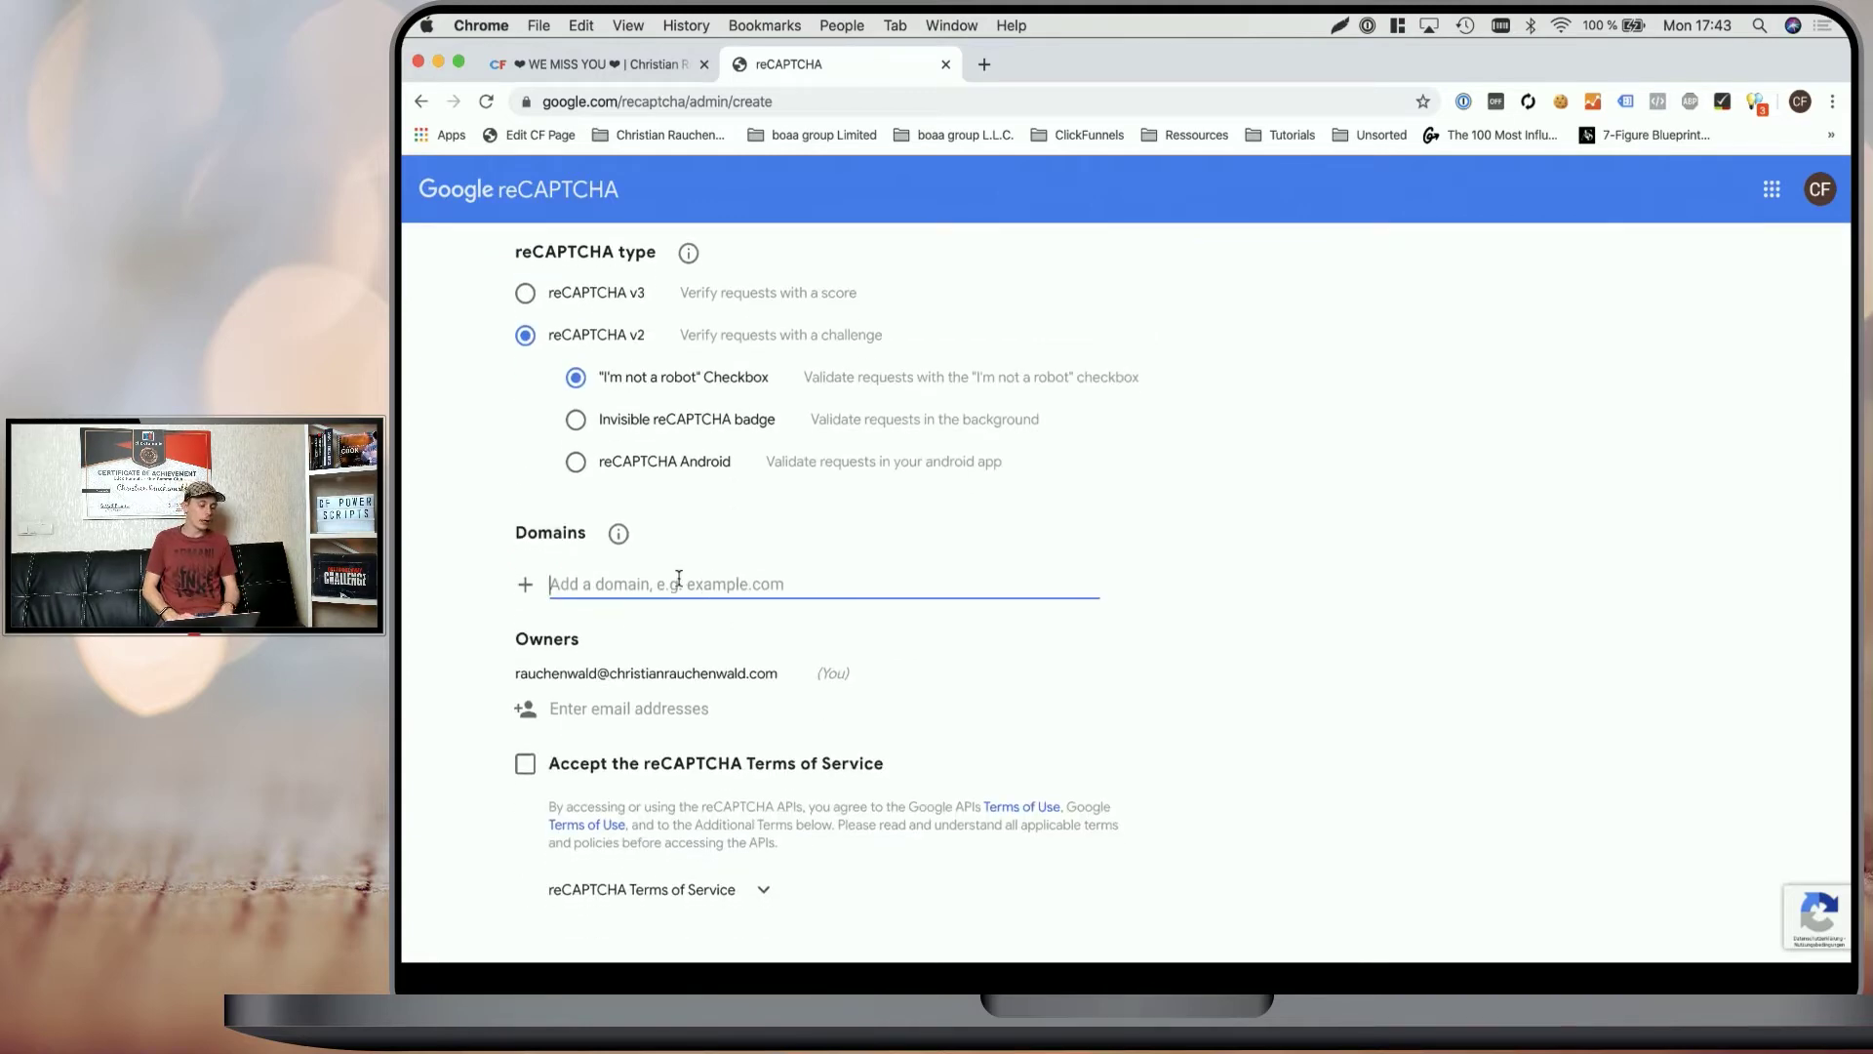
pyautogui.write('app.clickfunnels.com')
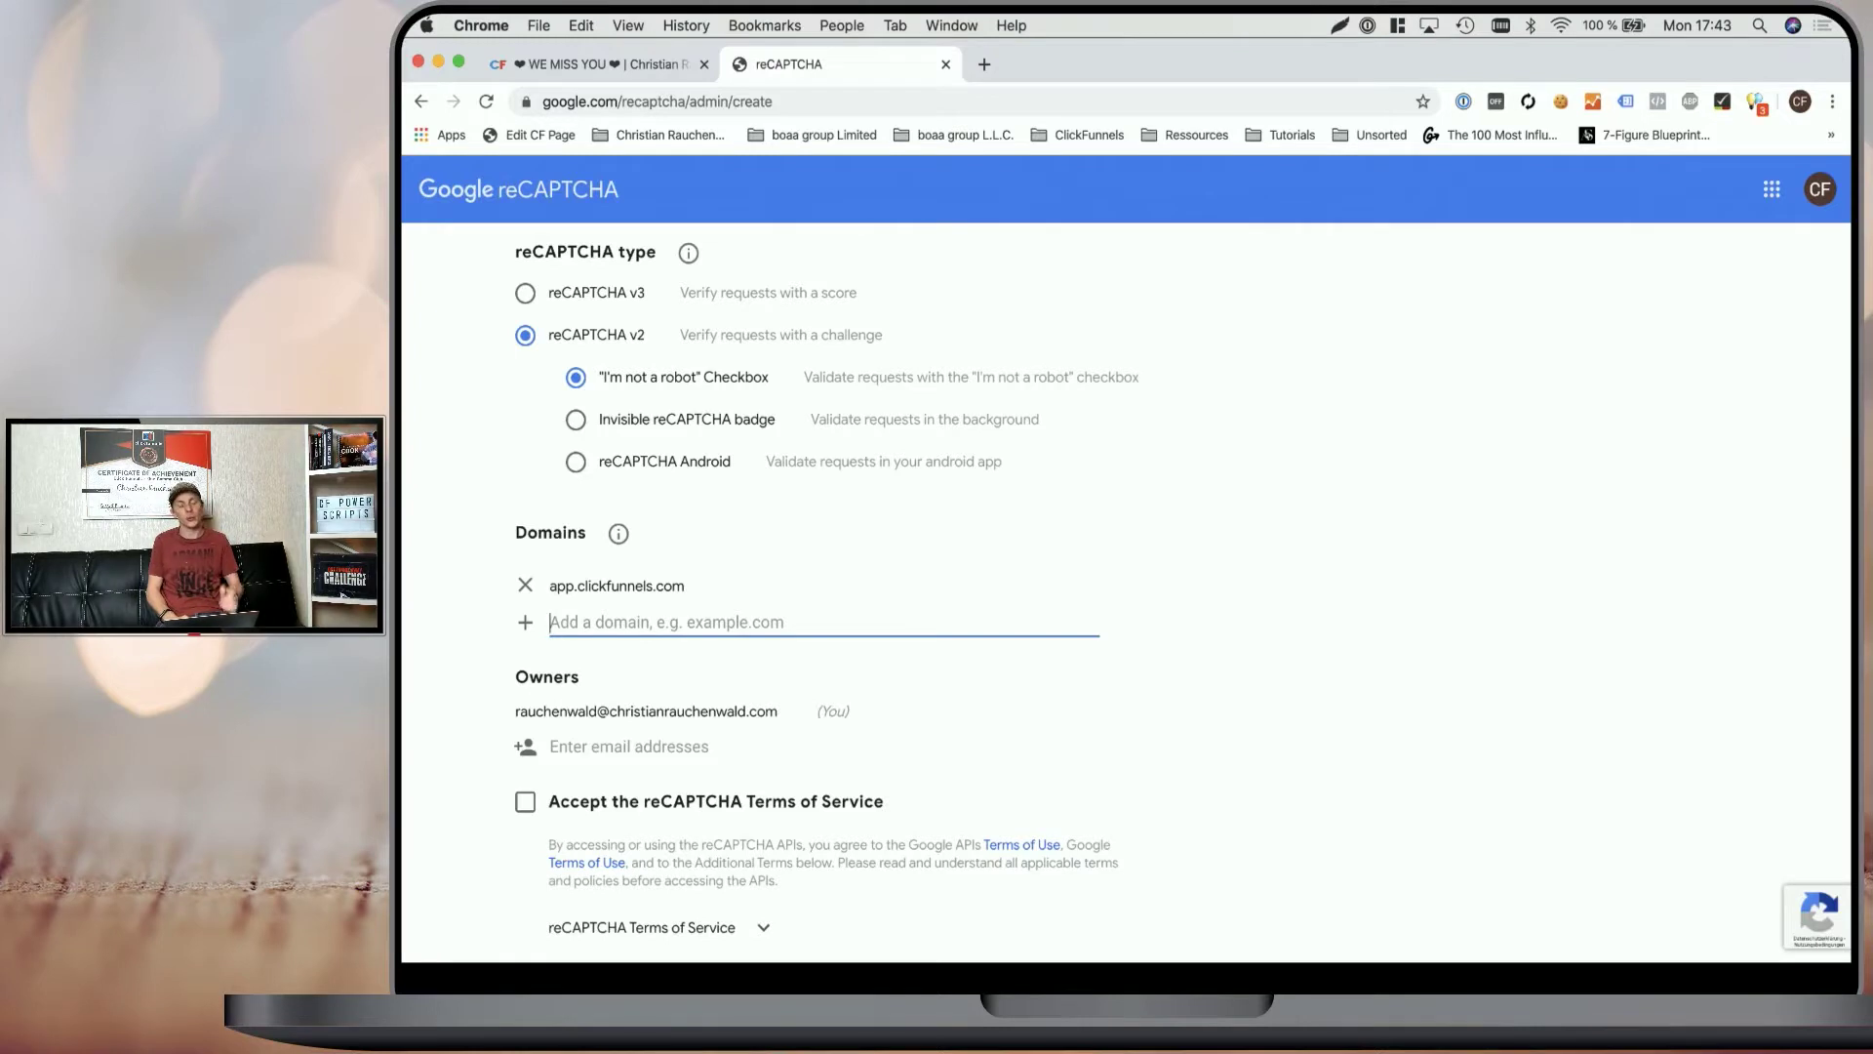
pyautogui.write('demo.cfpow')
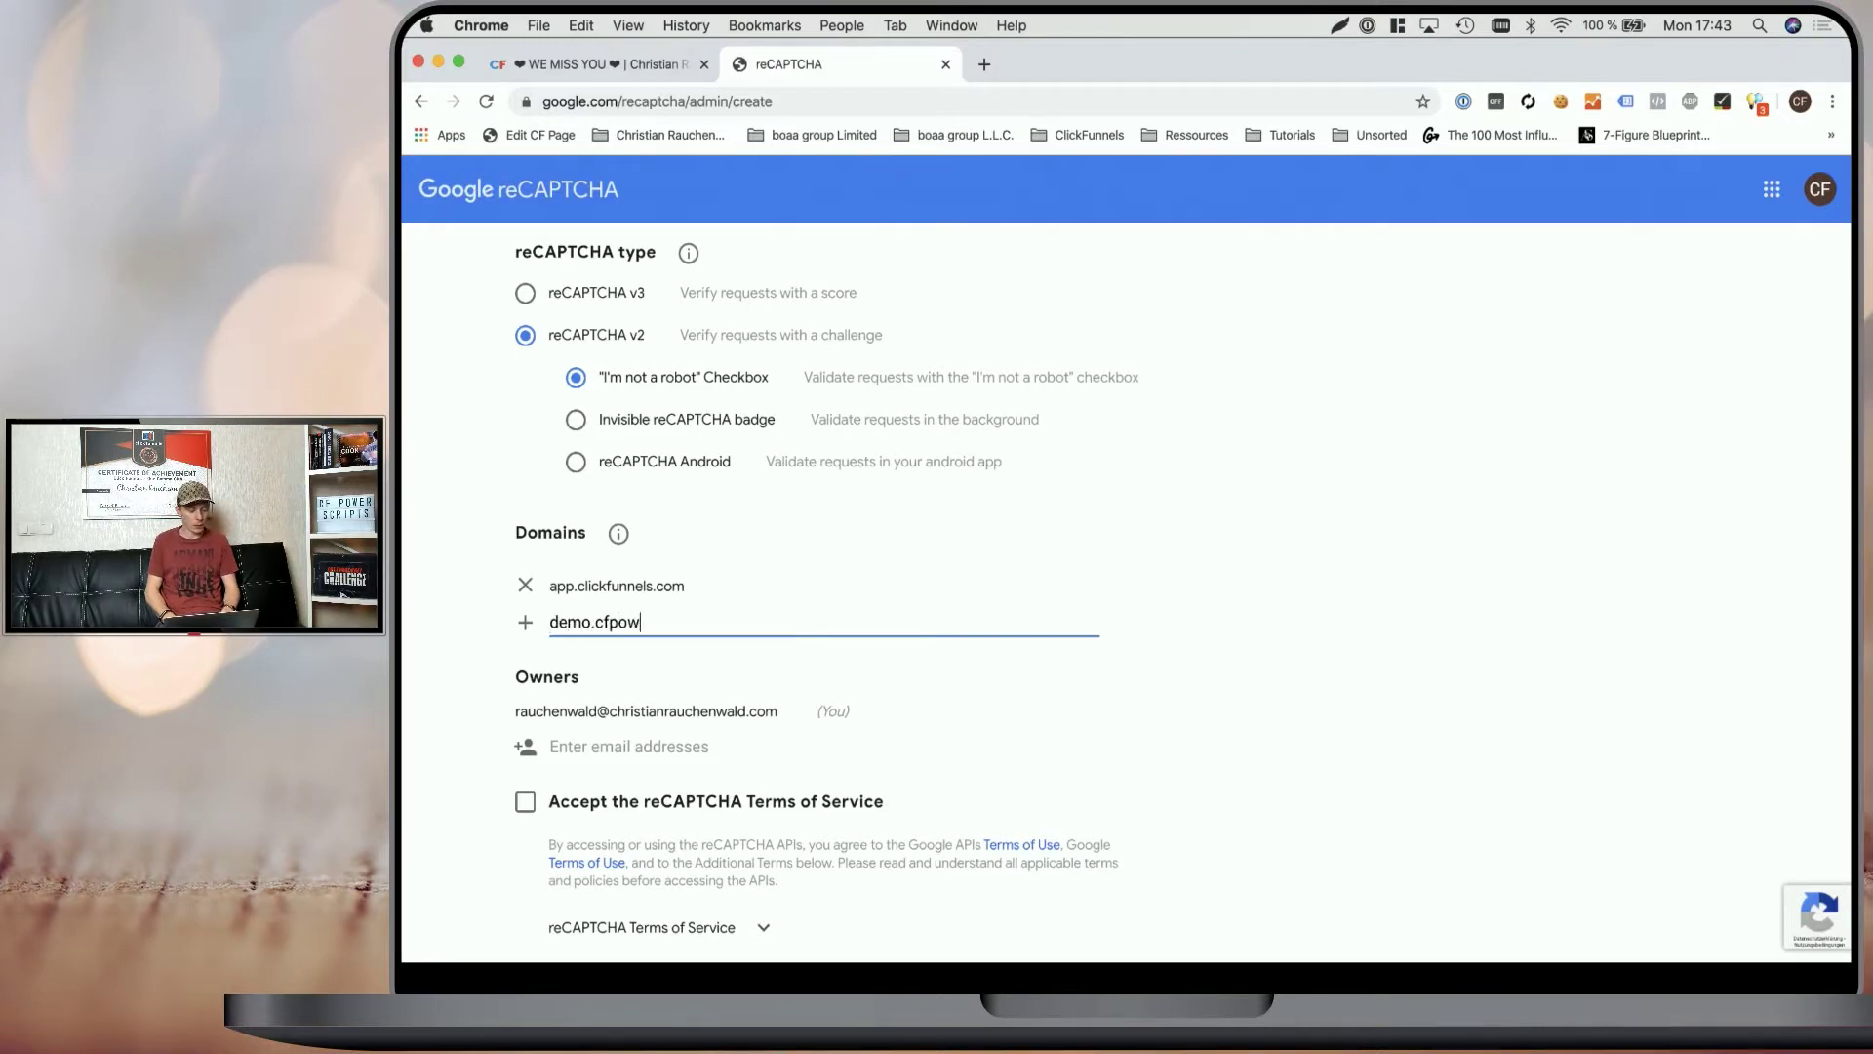
pyautogui.write('erscripts.com')
pyautogui.press('Return')
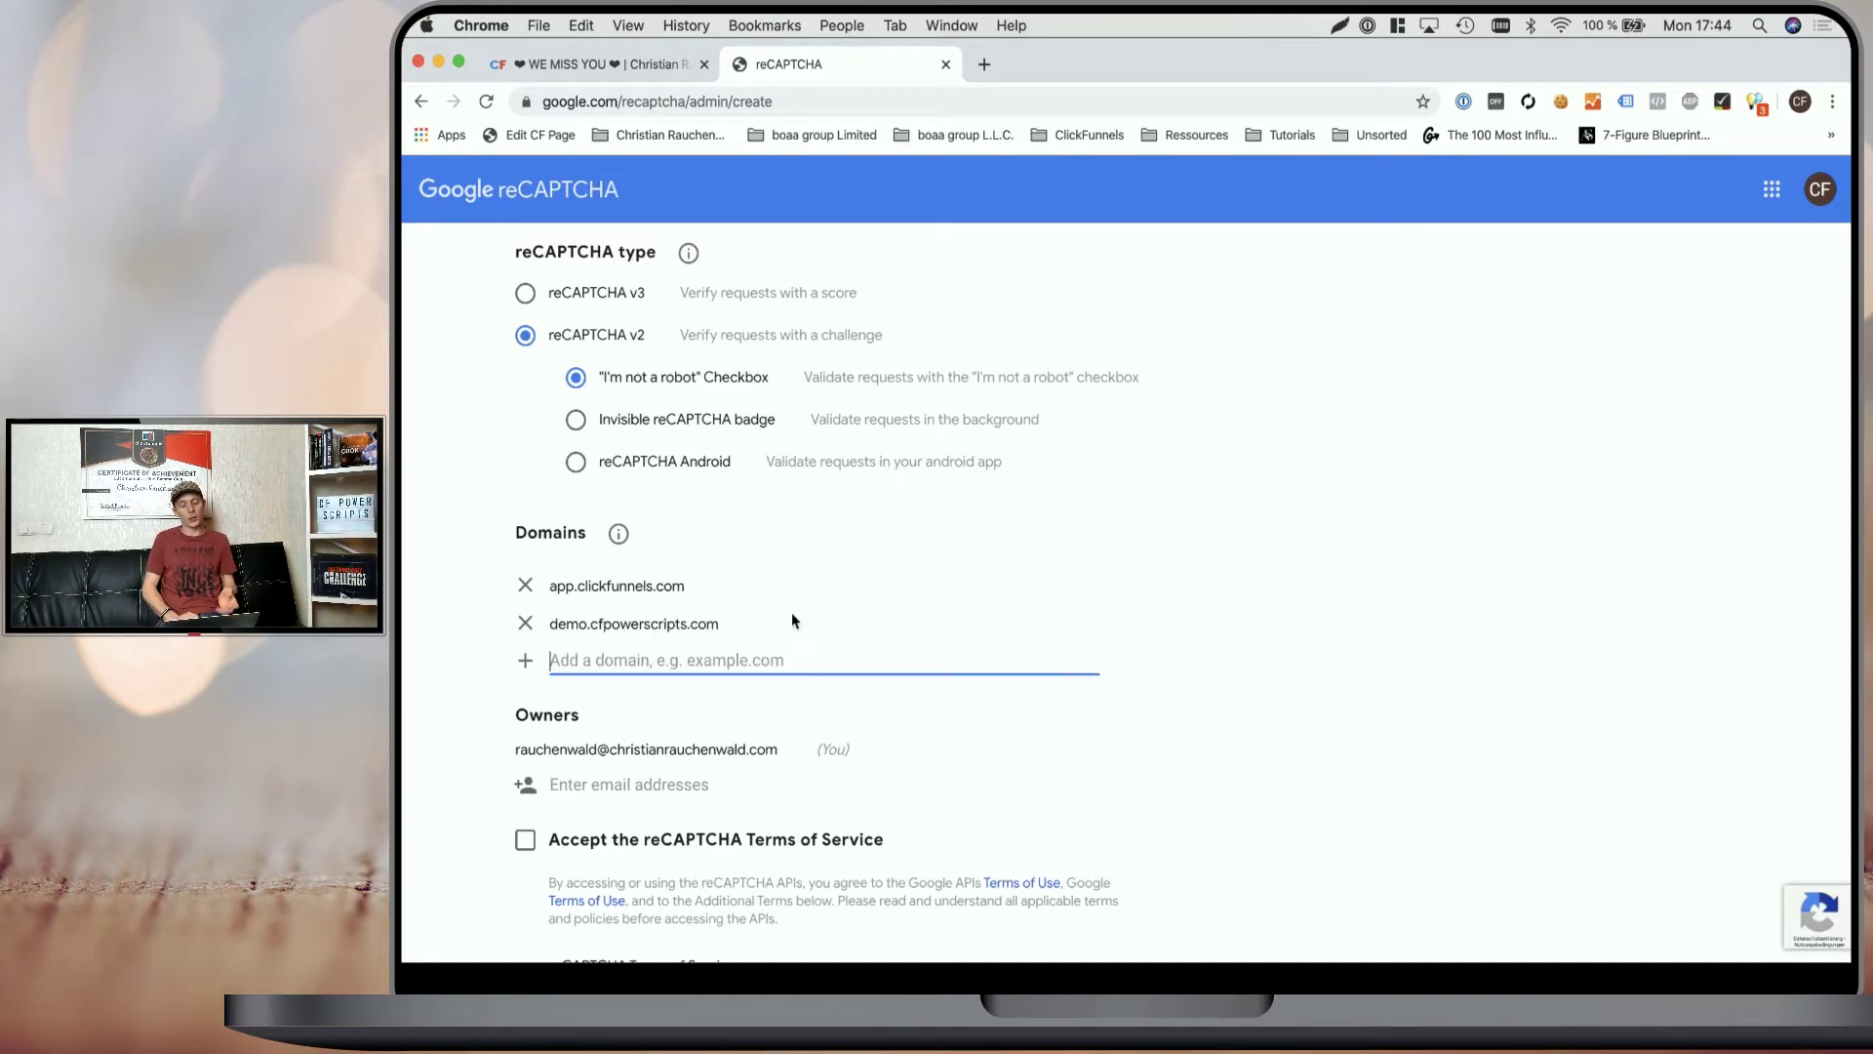
pyautogui.scroll(-5, 792, 612)
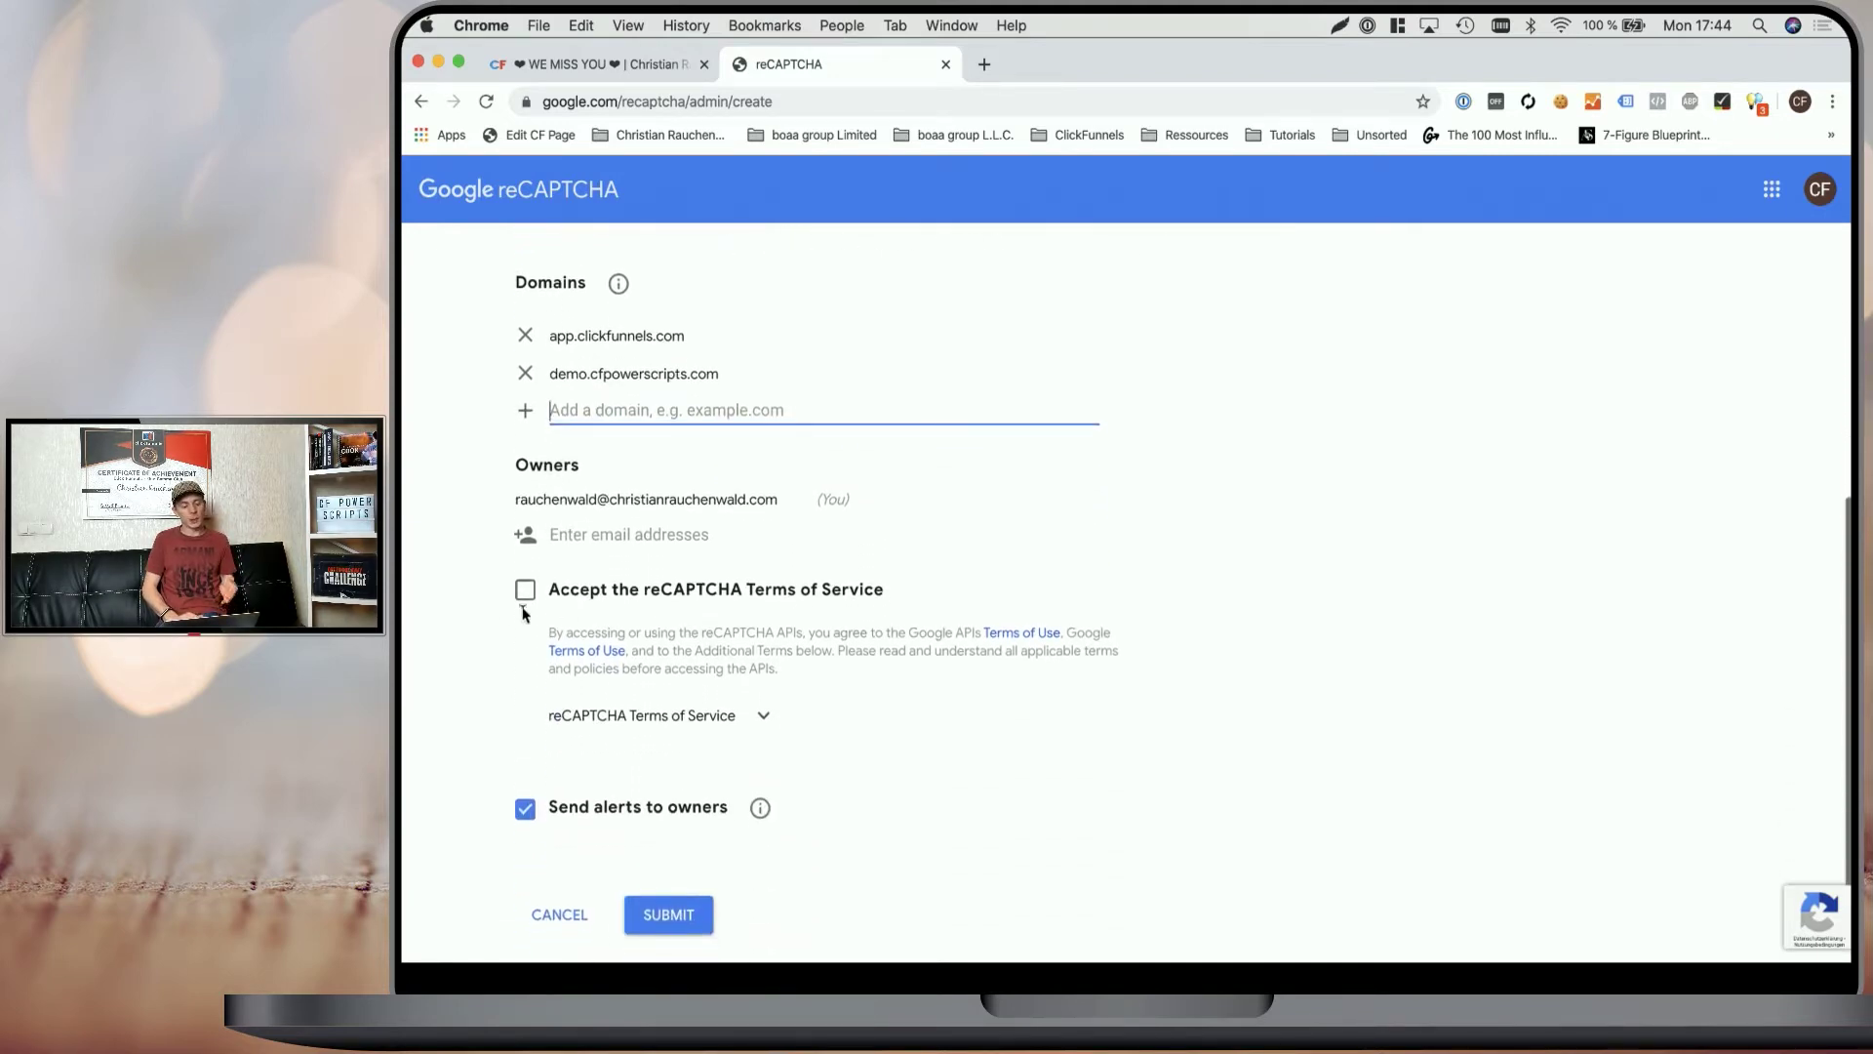
pyautogui.scroll(5, 687, 845)
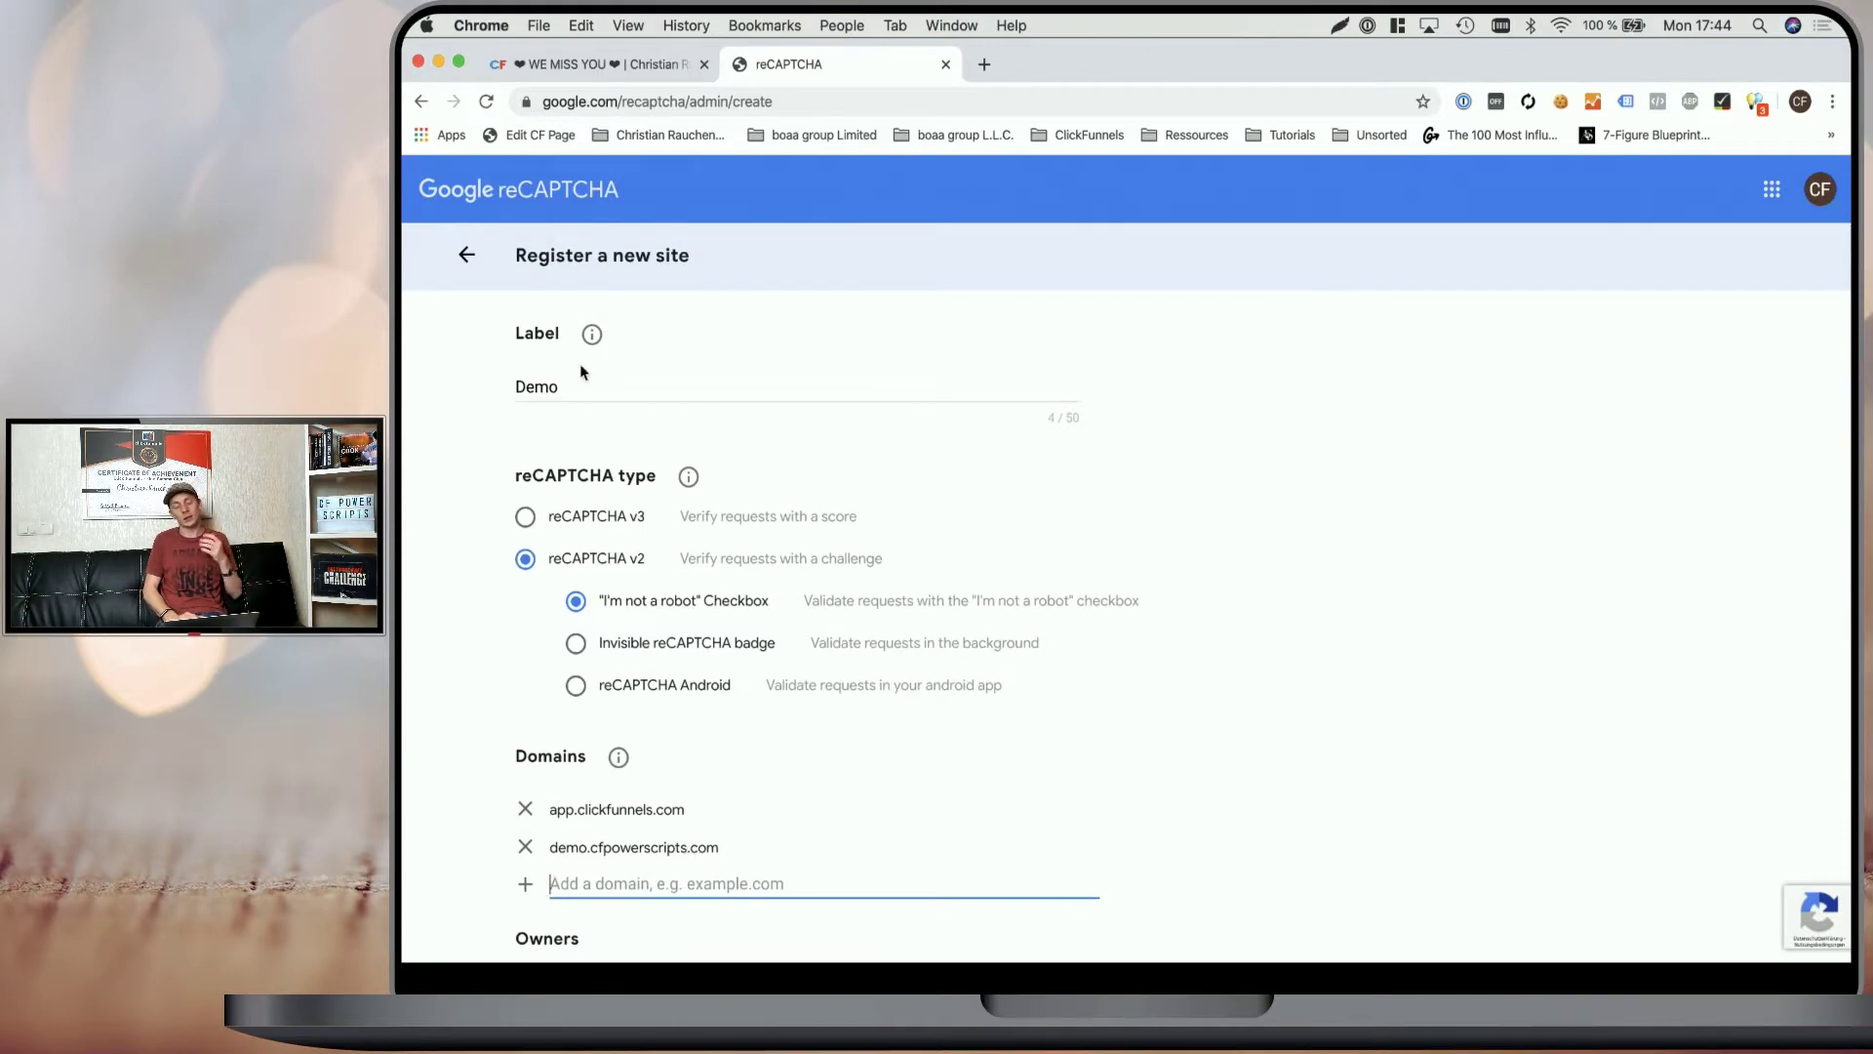
# Switch to the existing 'reCaptcha v2 - Checkbox' site and copy its site key from settings
pyautogui.click(464, 257)
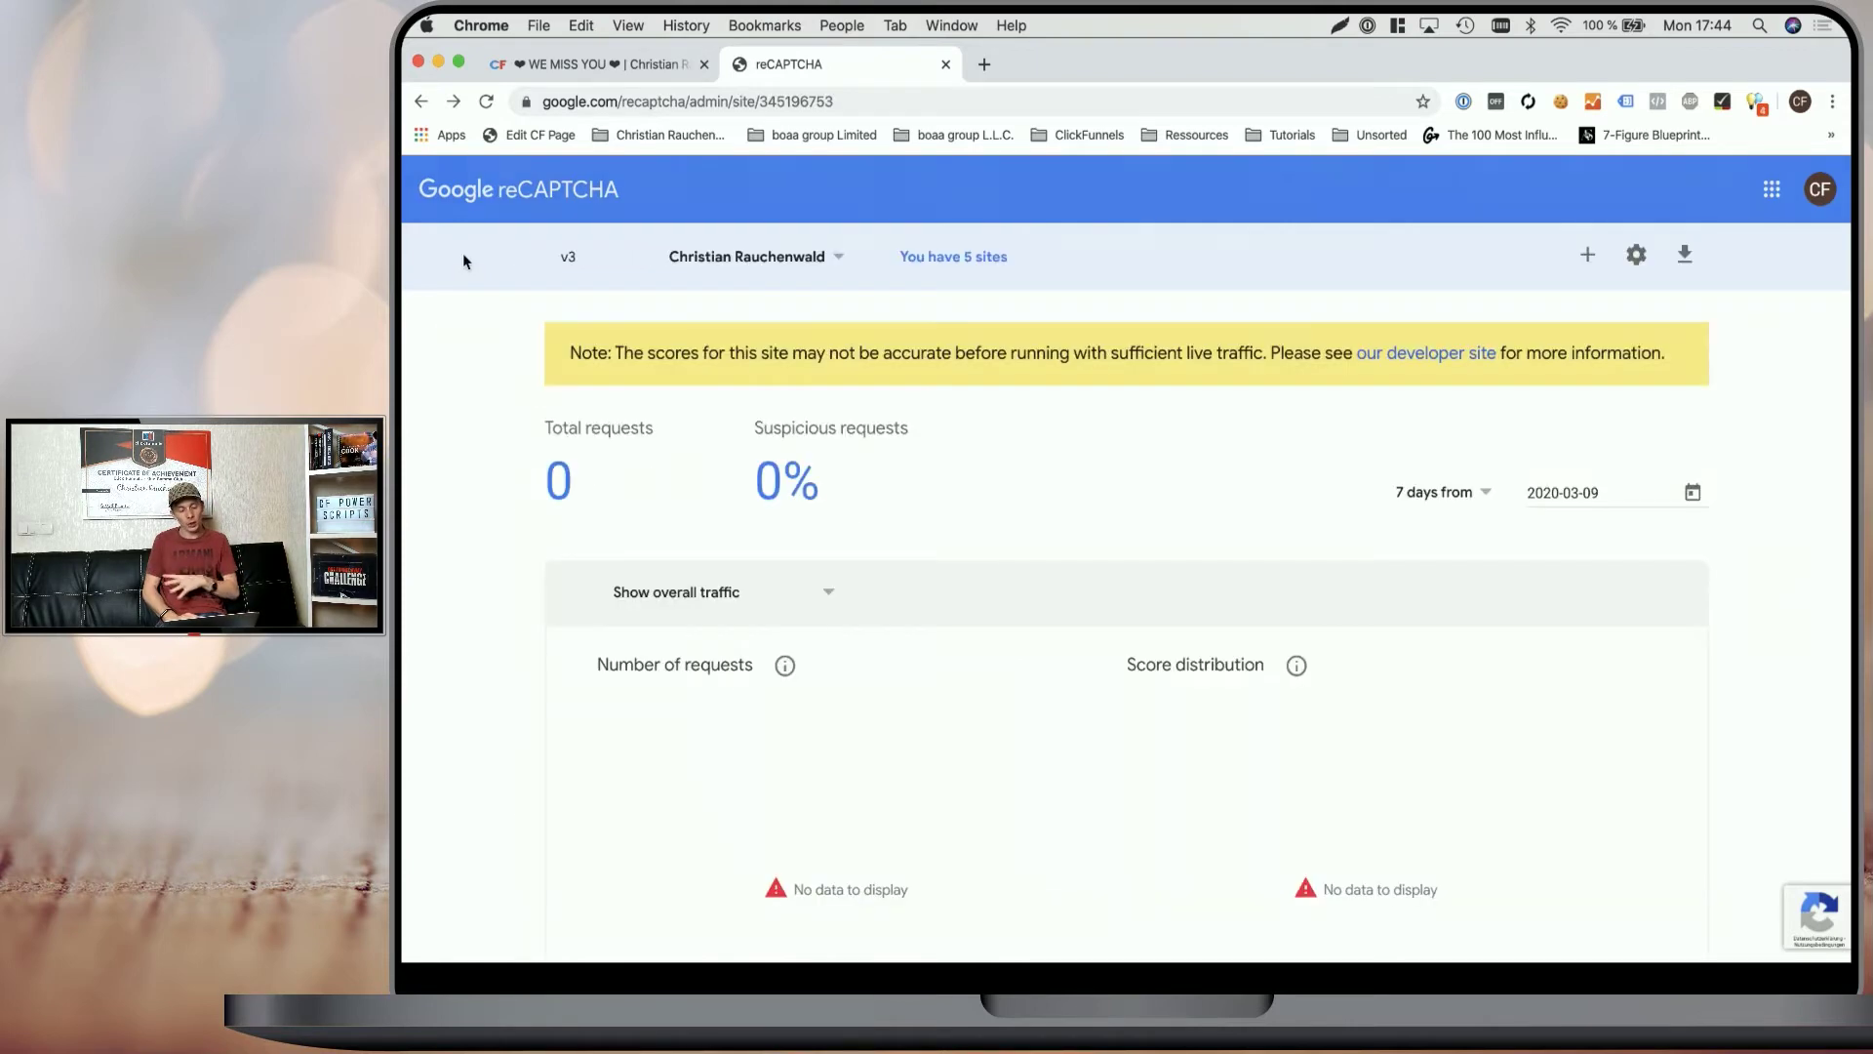
pyautogui.click(733, 263)
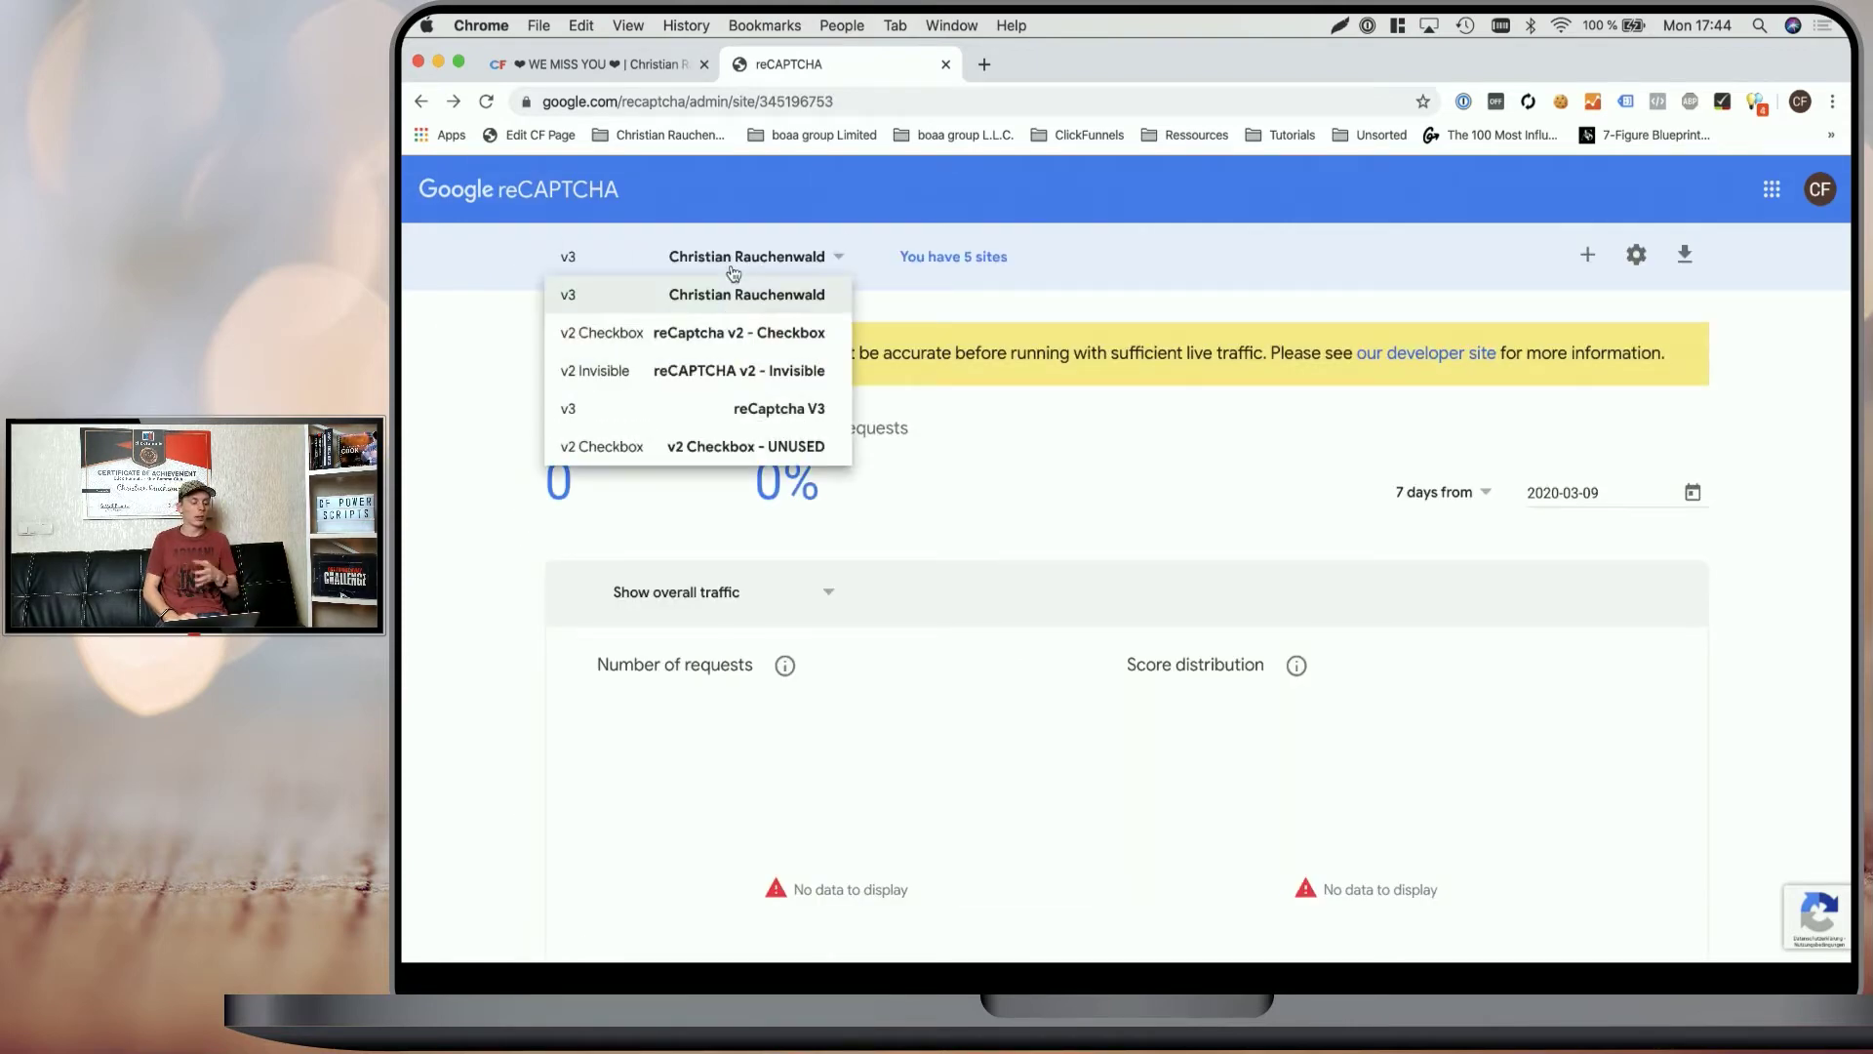
pyautogui.click(724, 333)
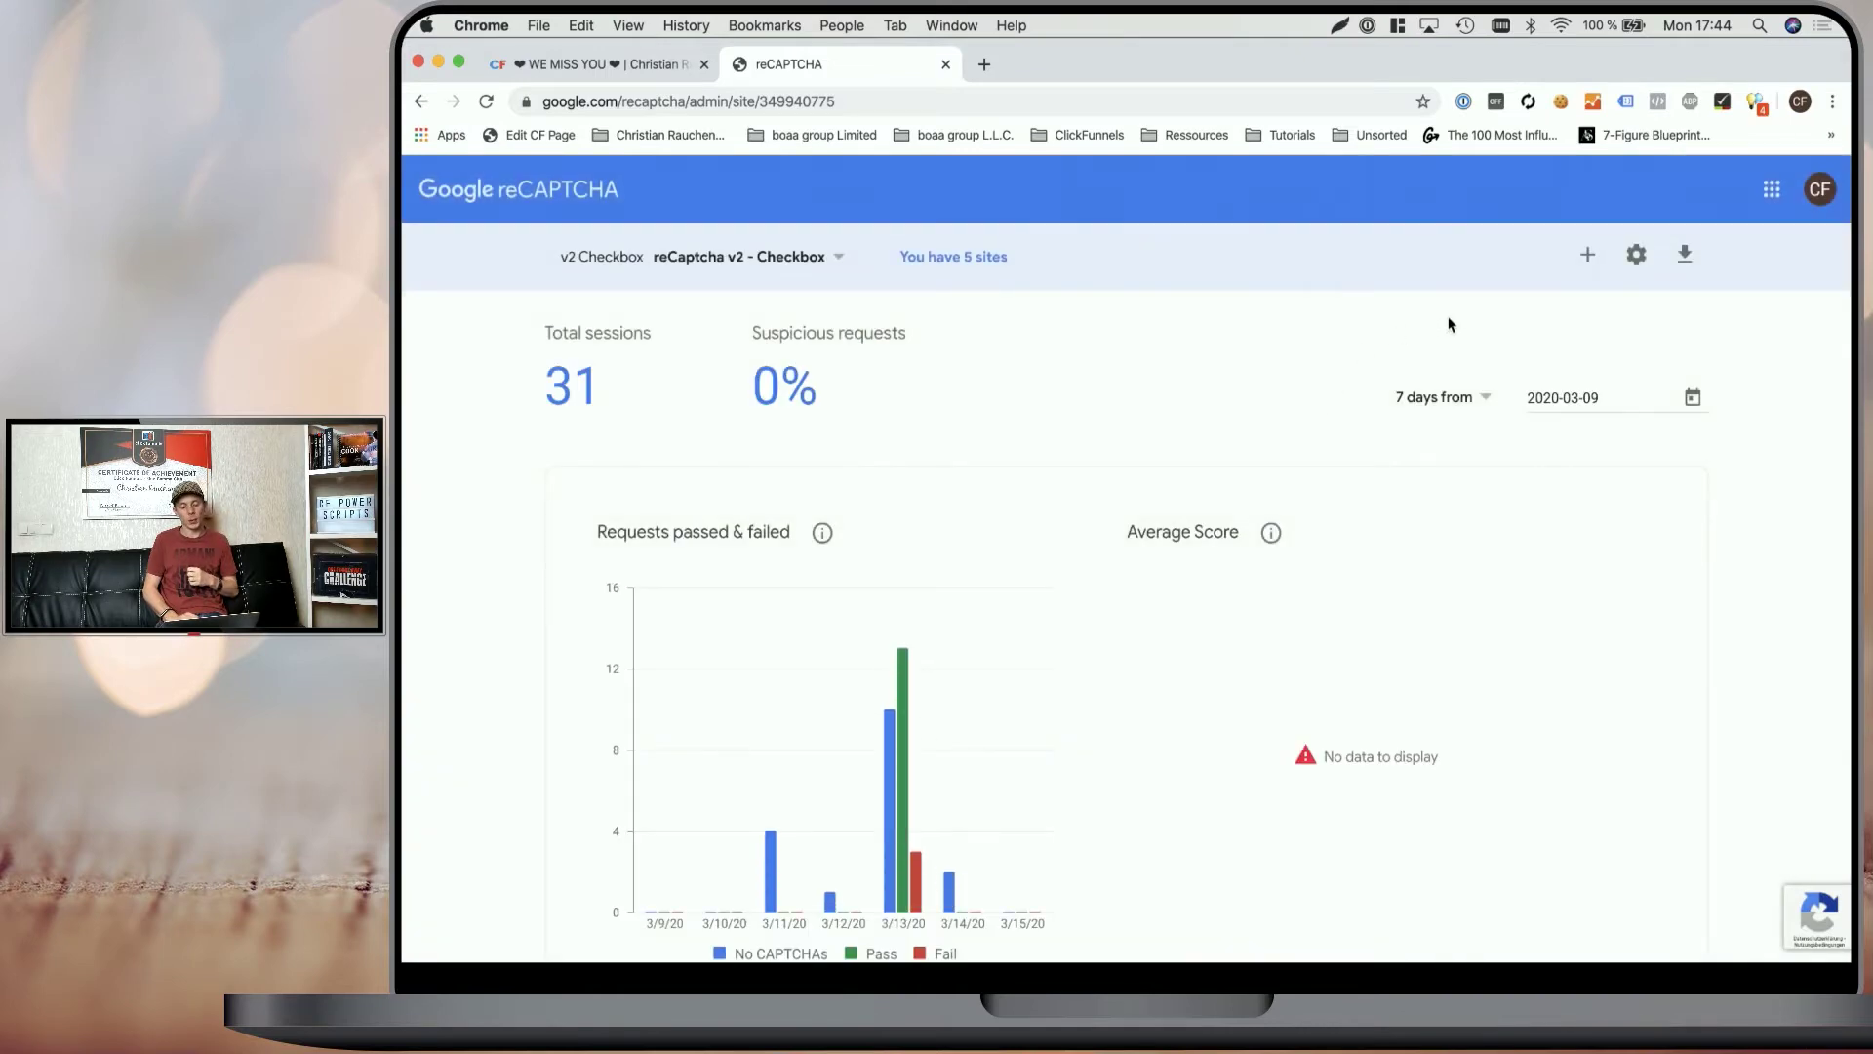
pyautogui.click(1636, 256)
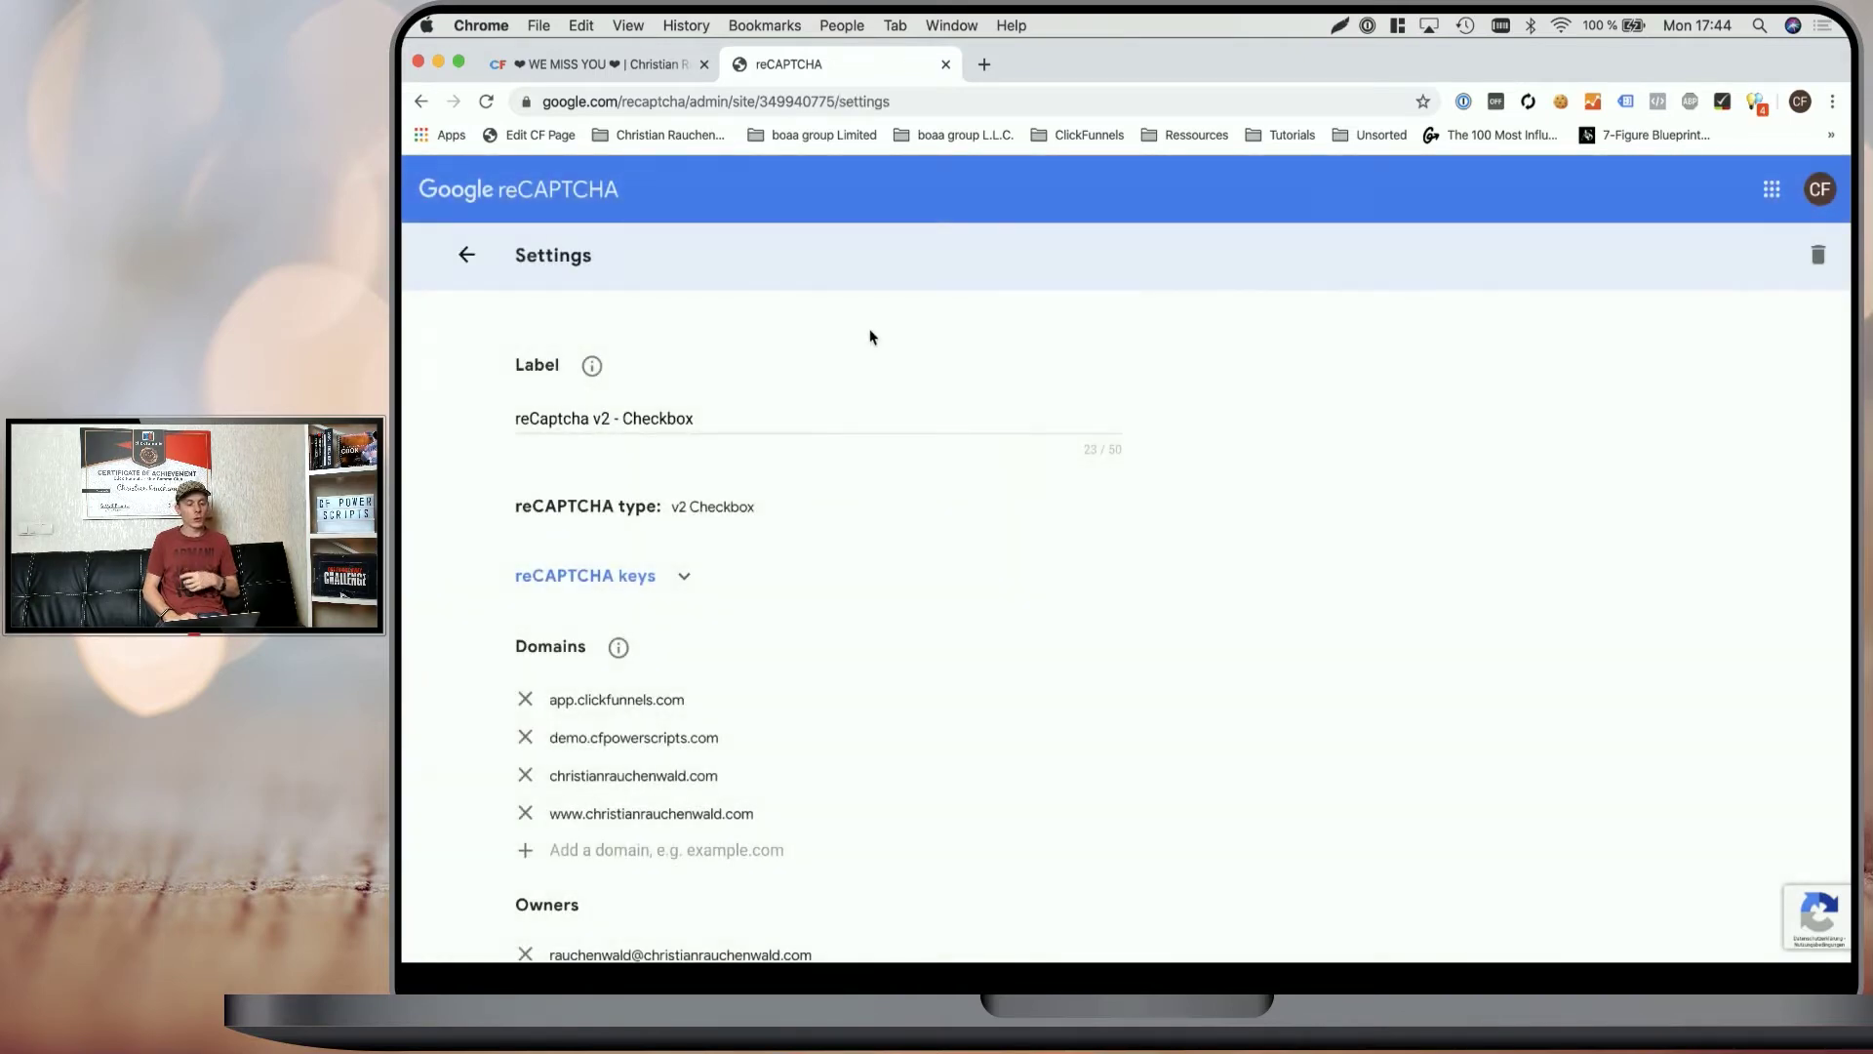
pyautogui.click(679, 575)
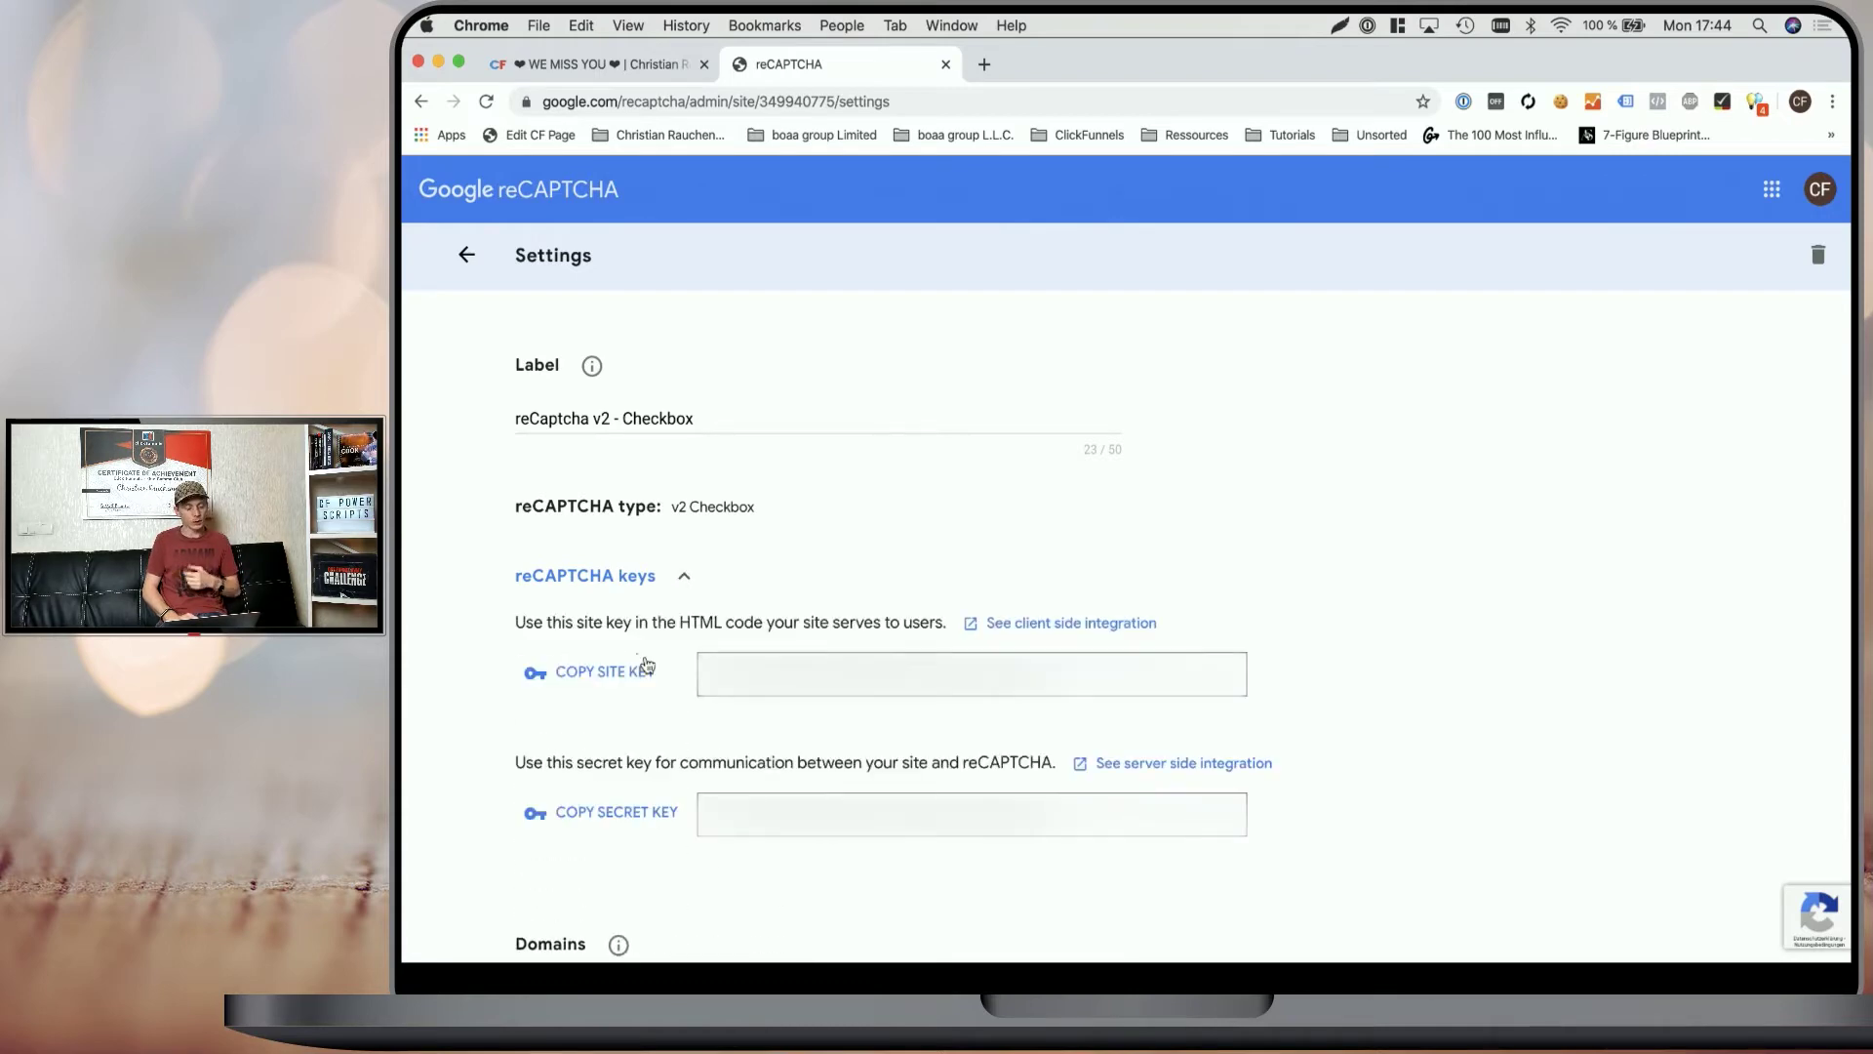
pyautogui.click(613, 675)
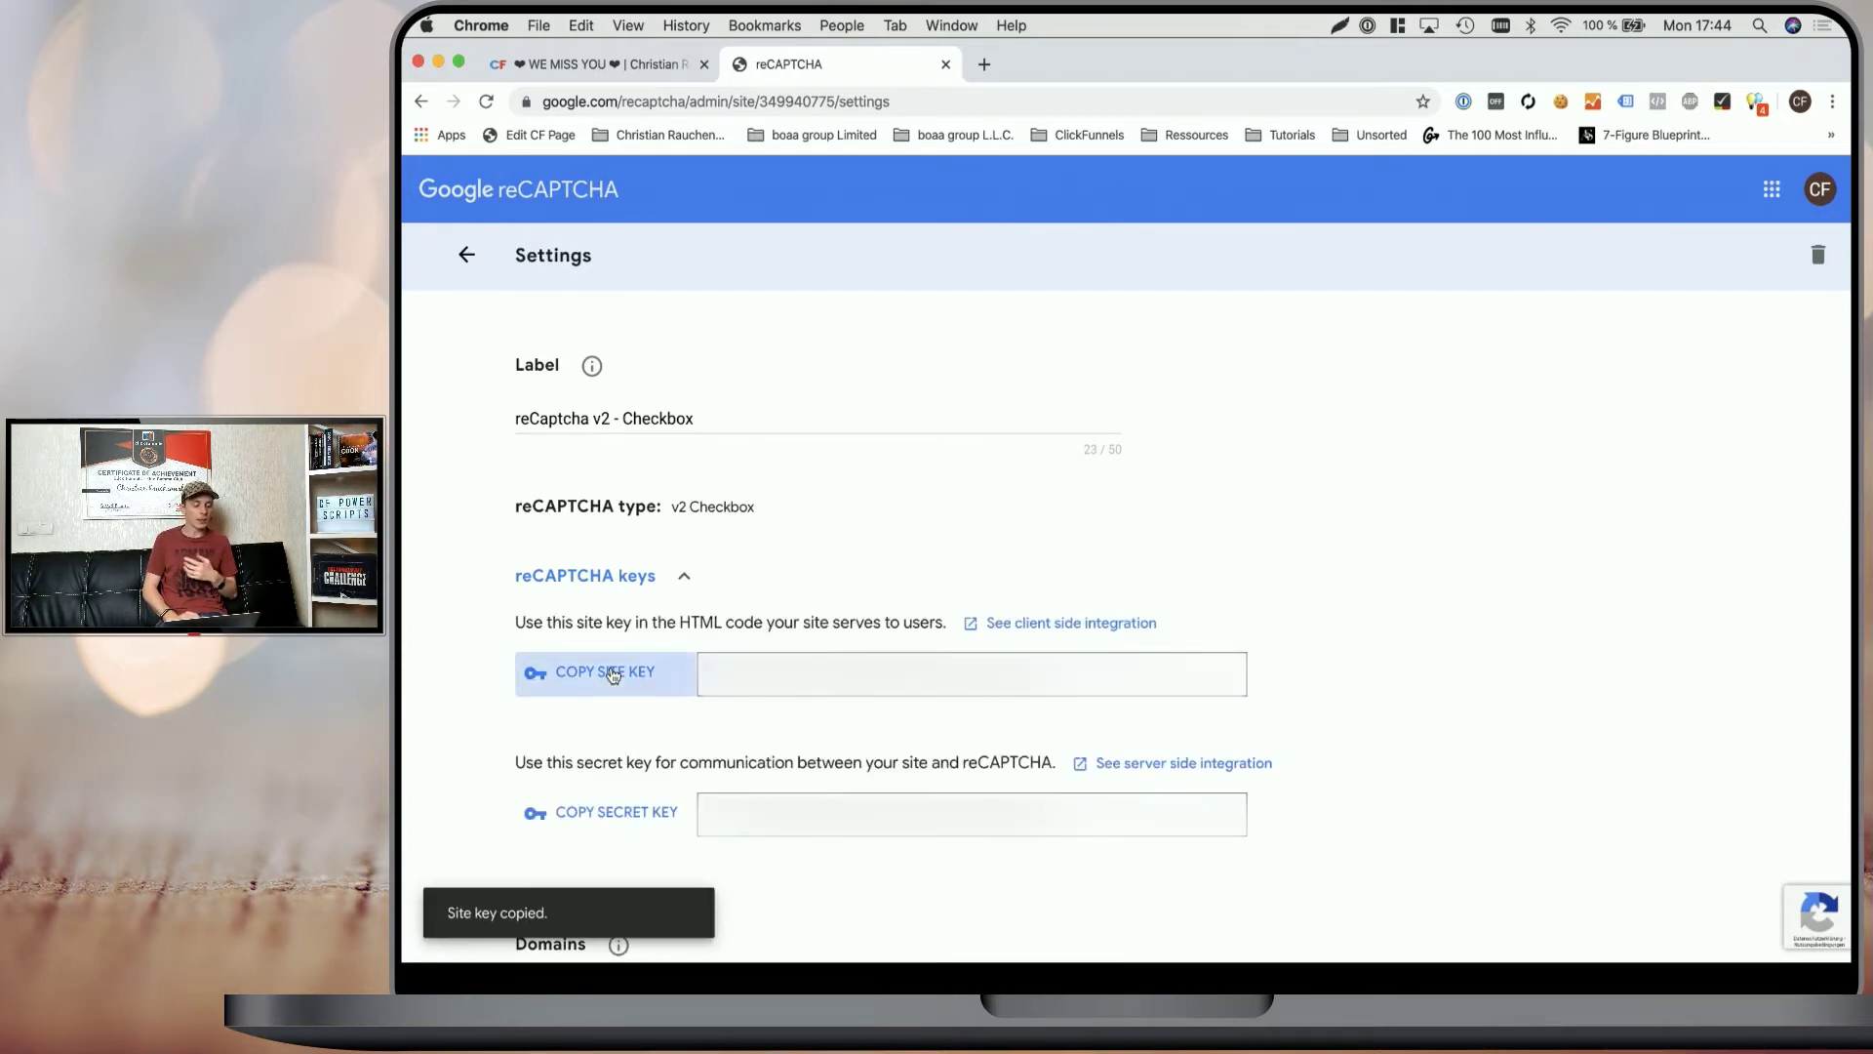
pyautogui.click(606, 64)
# Paste the site key and secret key into the reCAPTCHA v2 script and add it to Optin
pyautogui.click(1045, 326)
pyautogui.press('super+v')
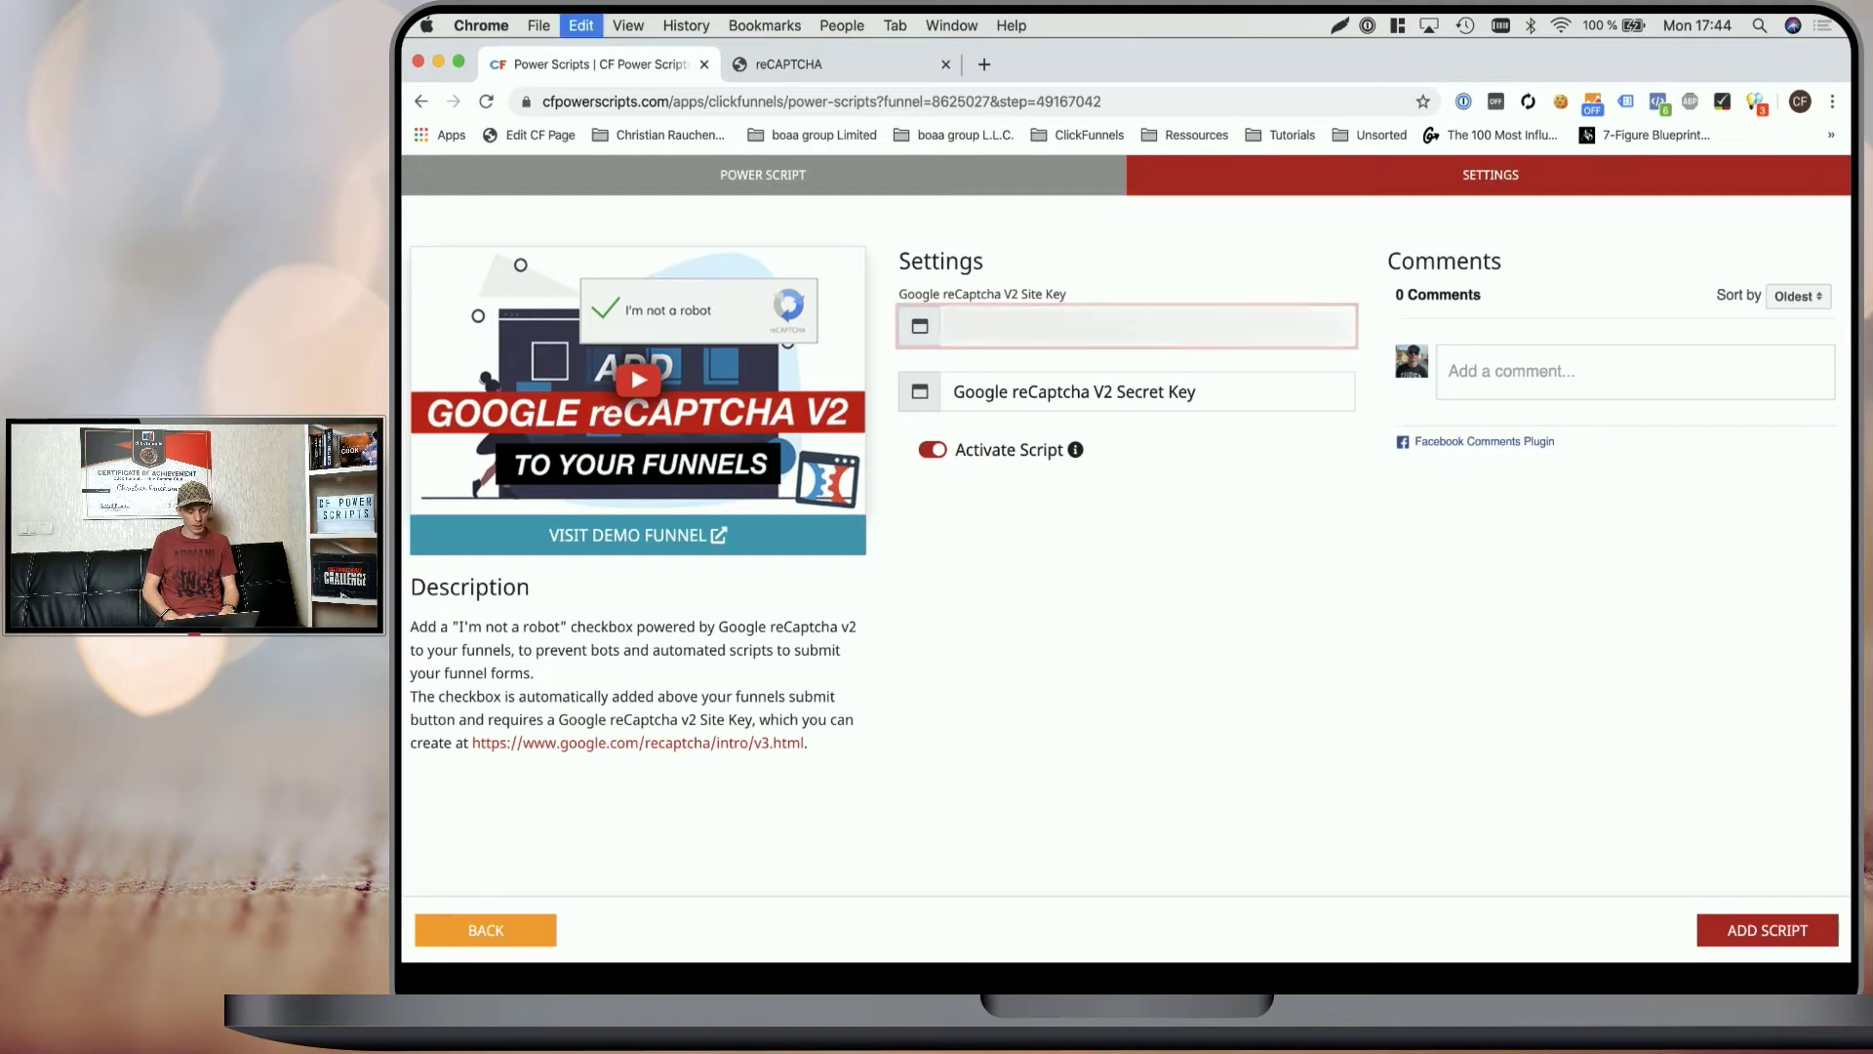
pyautogui.click(857, 66)
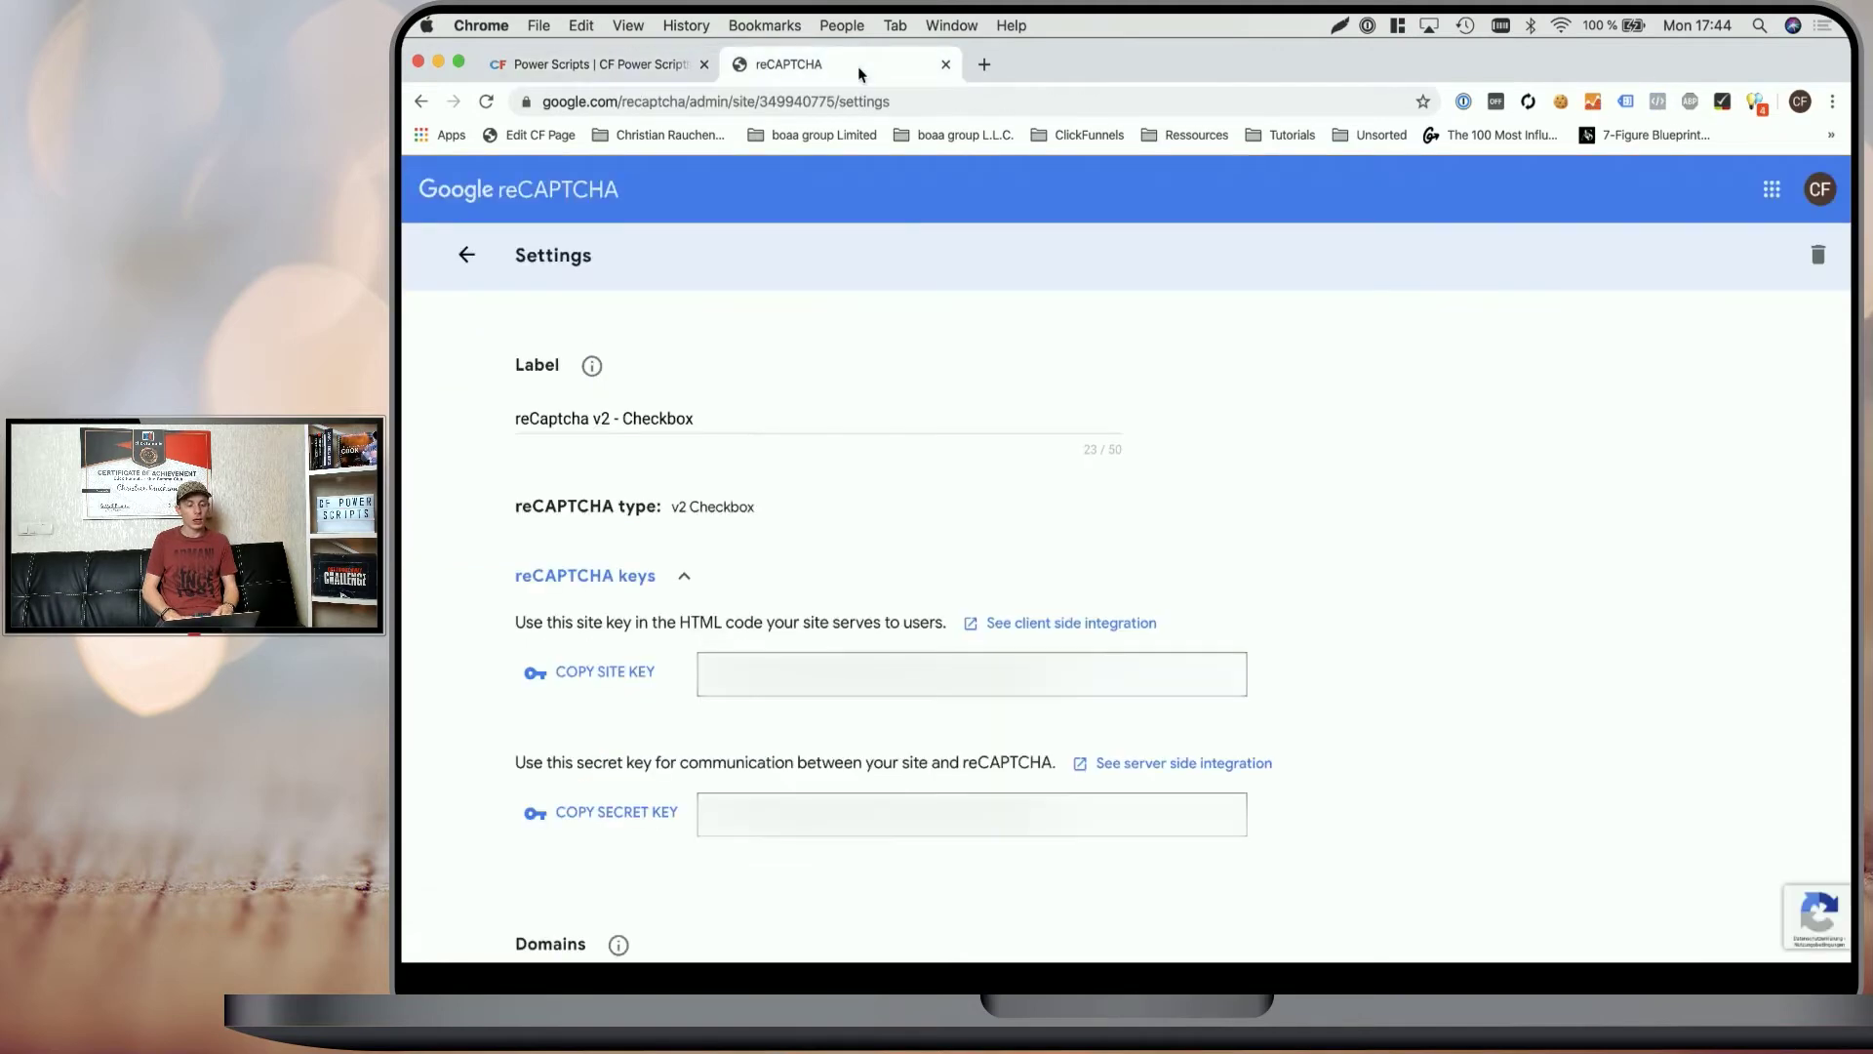
pyautogui.click(625, 824)
pyautogui.click(600, 65)
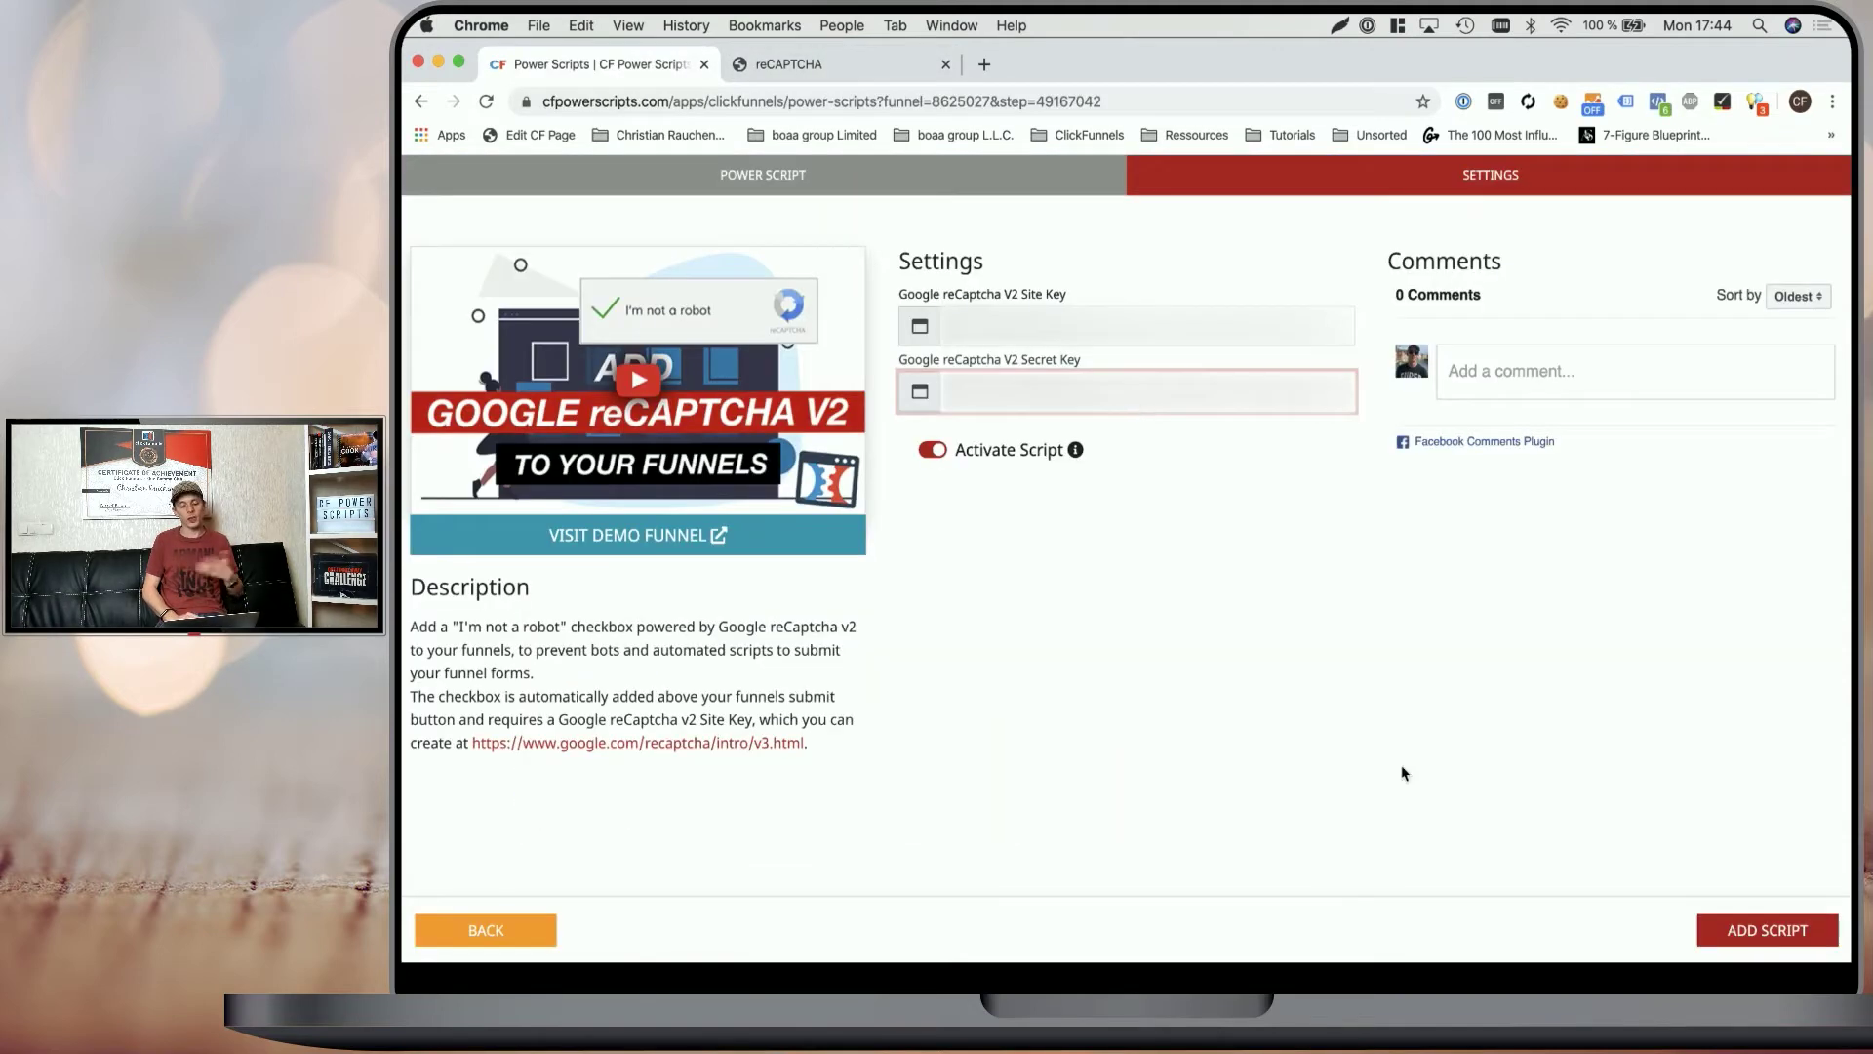
pyautogui.click(1751, 928)
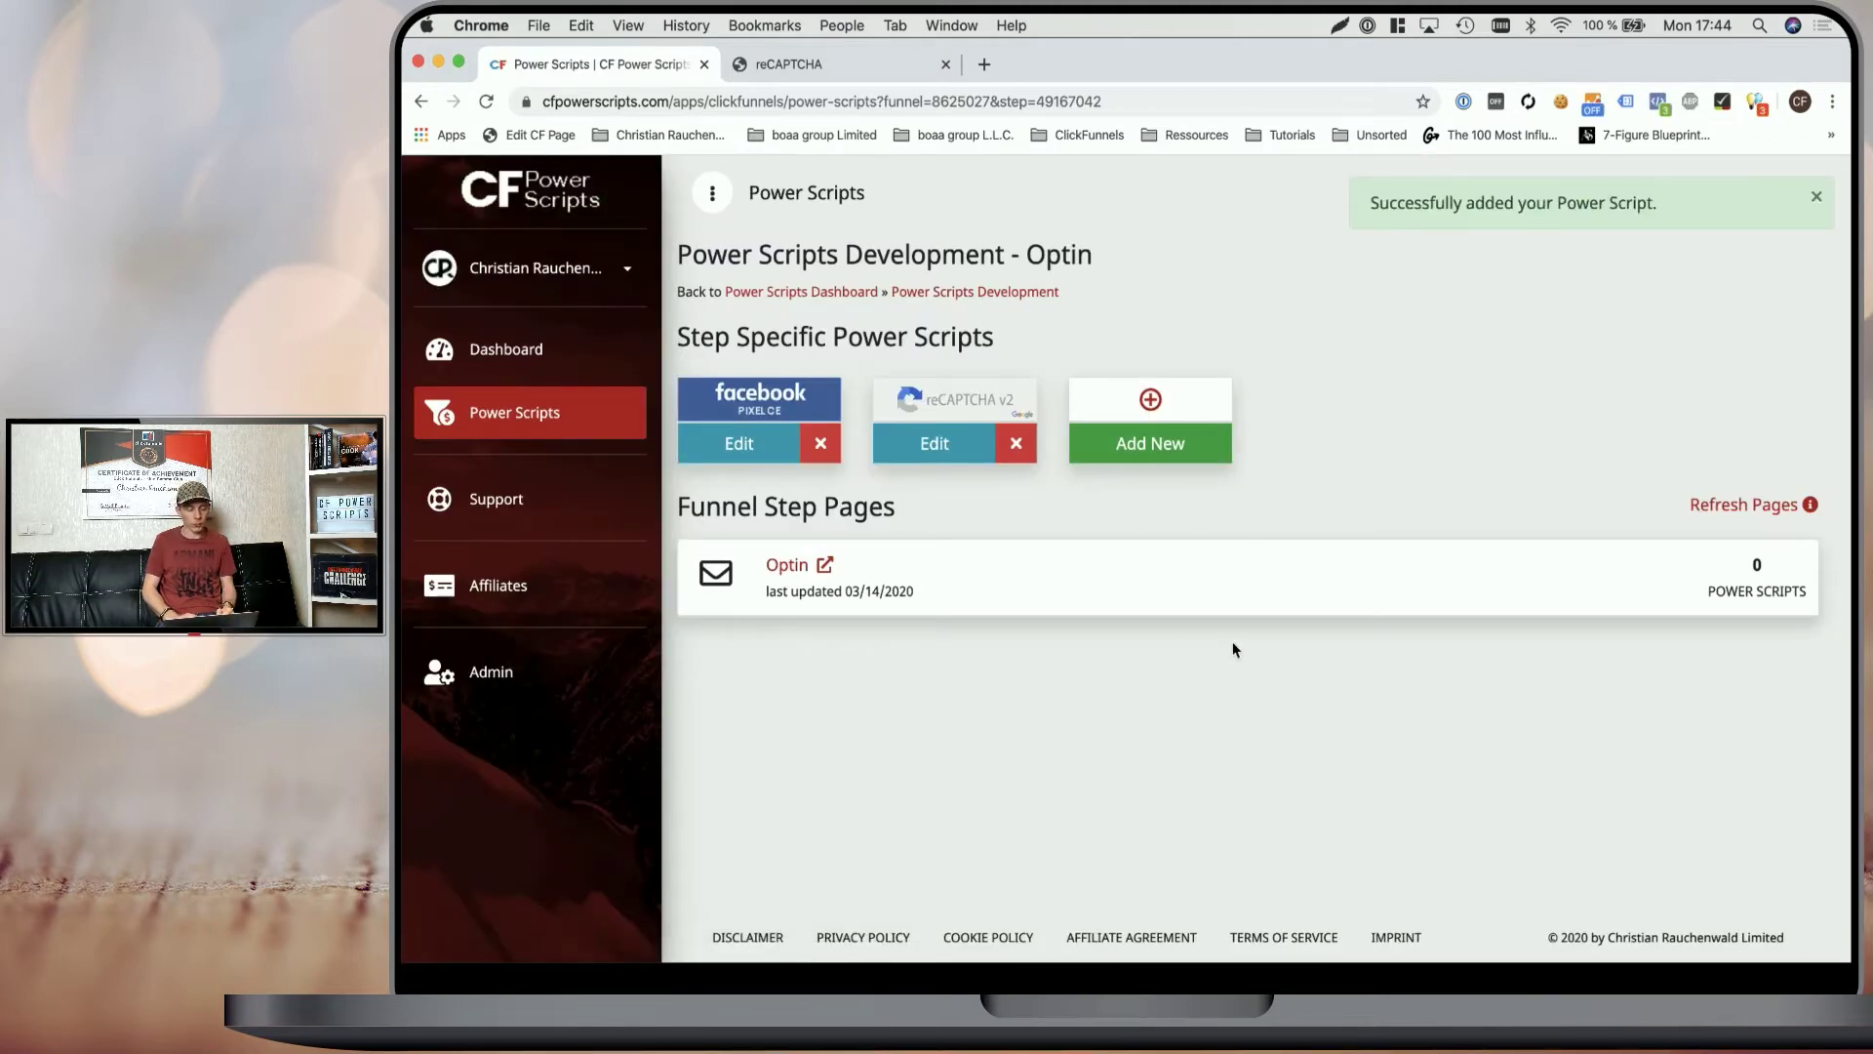
# Open the live Optin step and bring up its 'YES! I Notify Me' opt-in popup
pyautogui.click(824, 566)
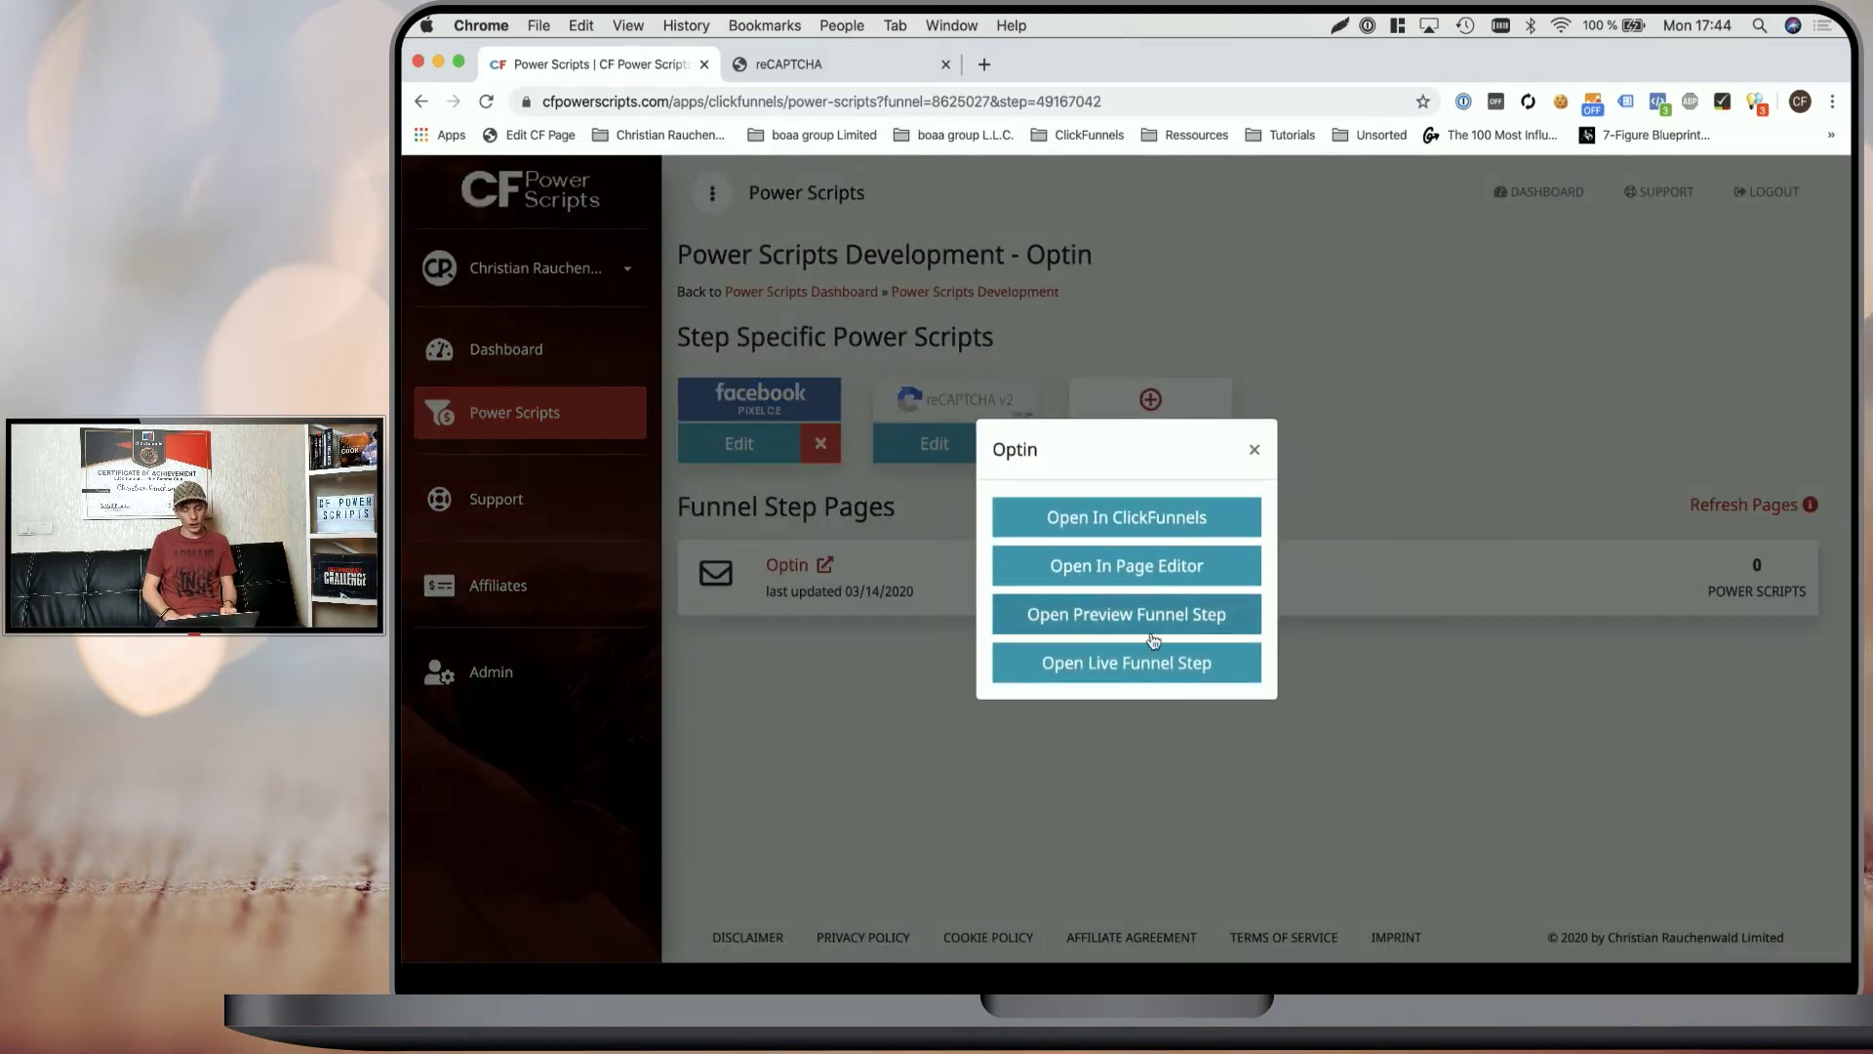
pyautogui.click(1137, 662)
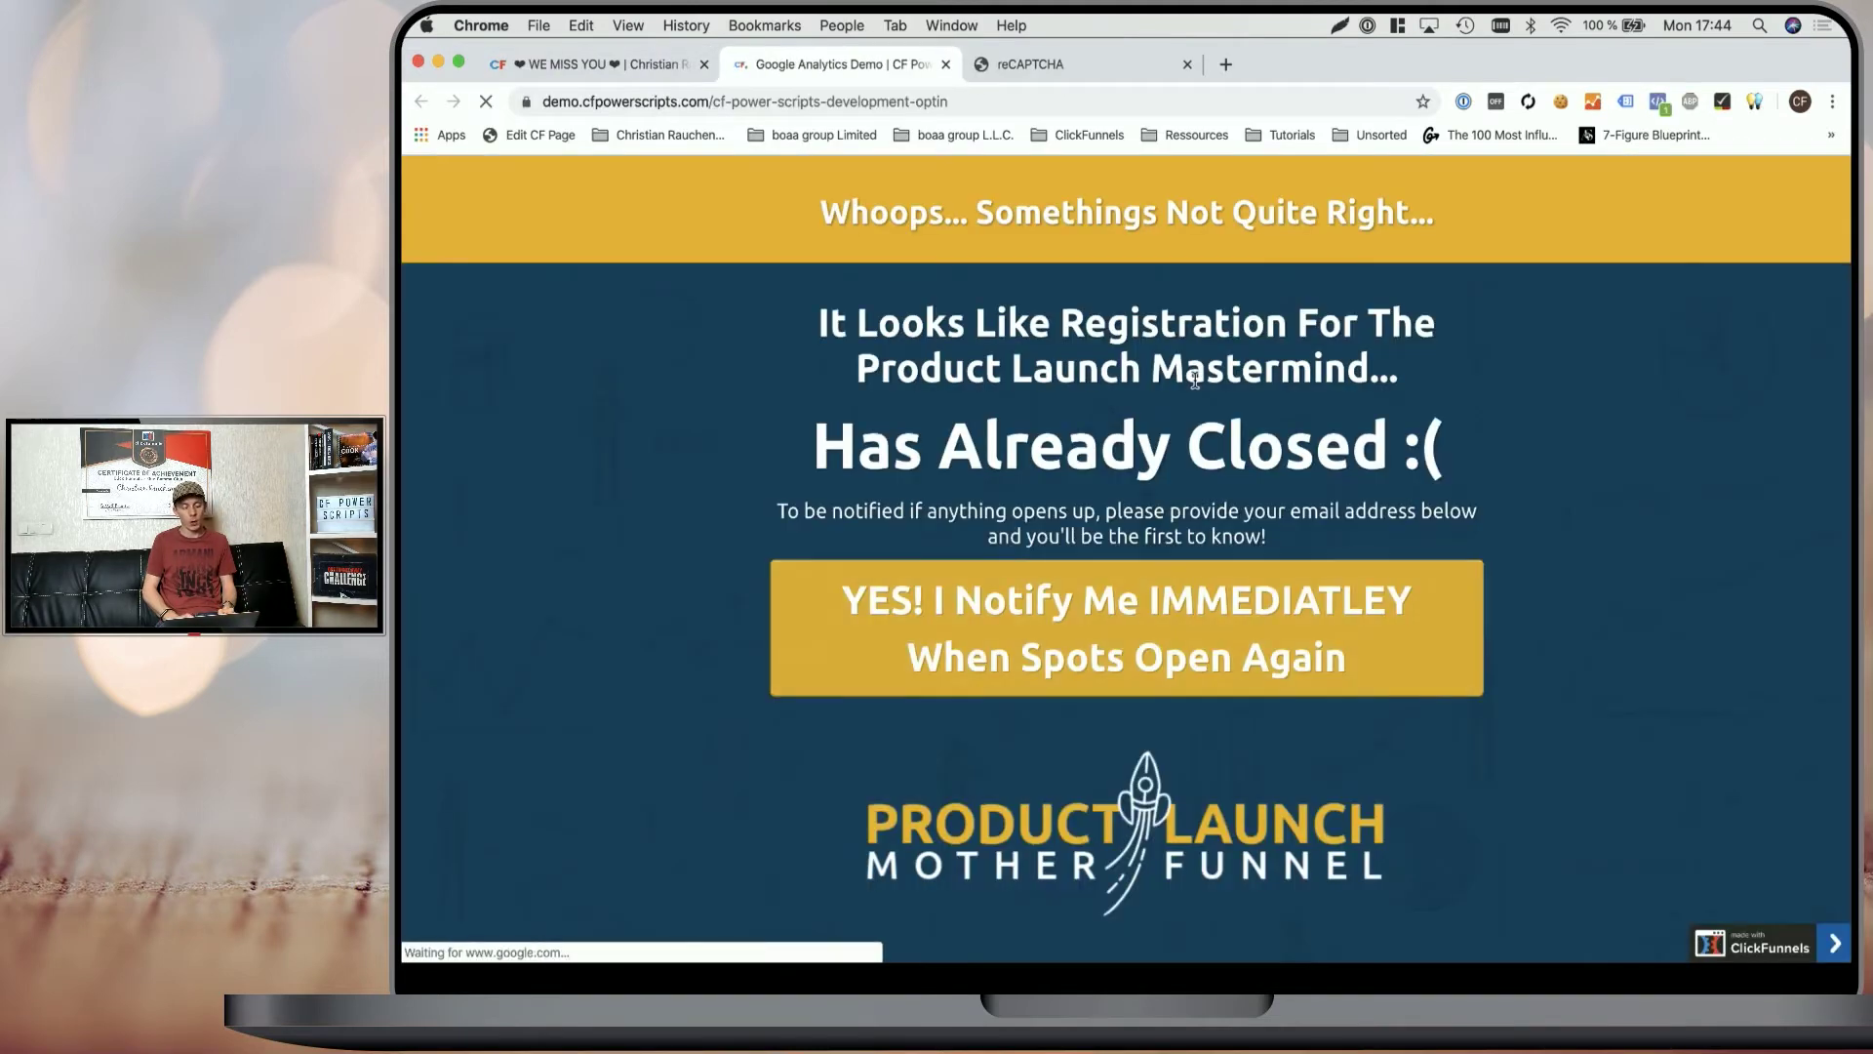
pyautogui.click(1079, 638)
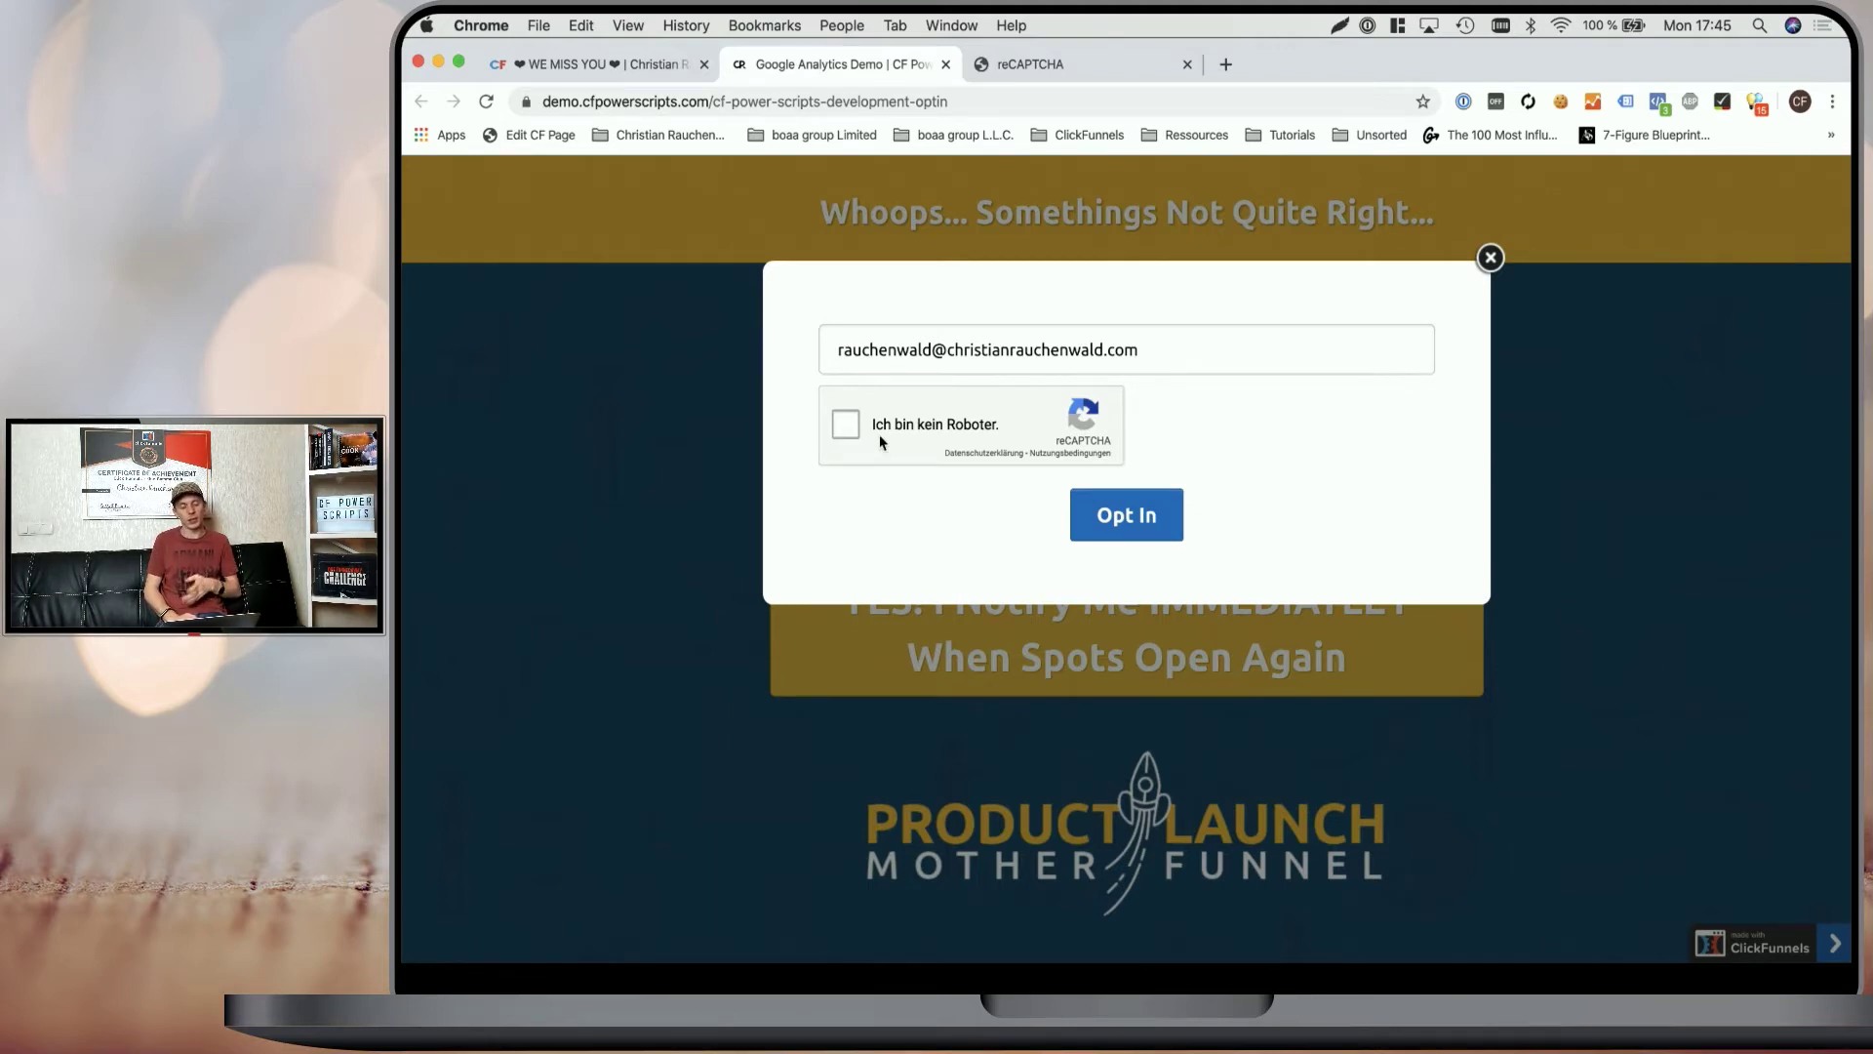
# Try Opt In unticked, then tick 'Ich bin kein Roboter' (again after expiry) and submit
pyautogui.click(1147, 523)
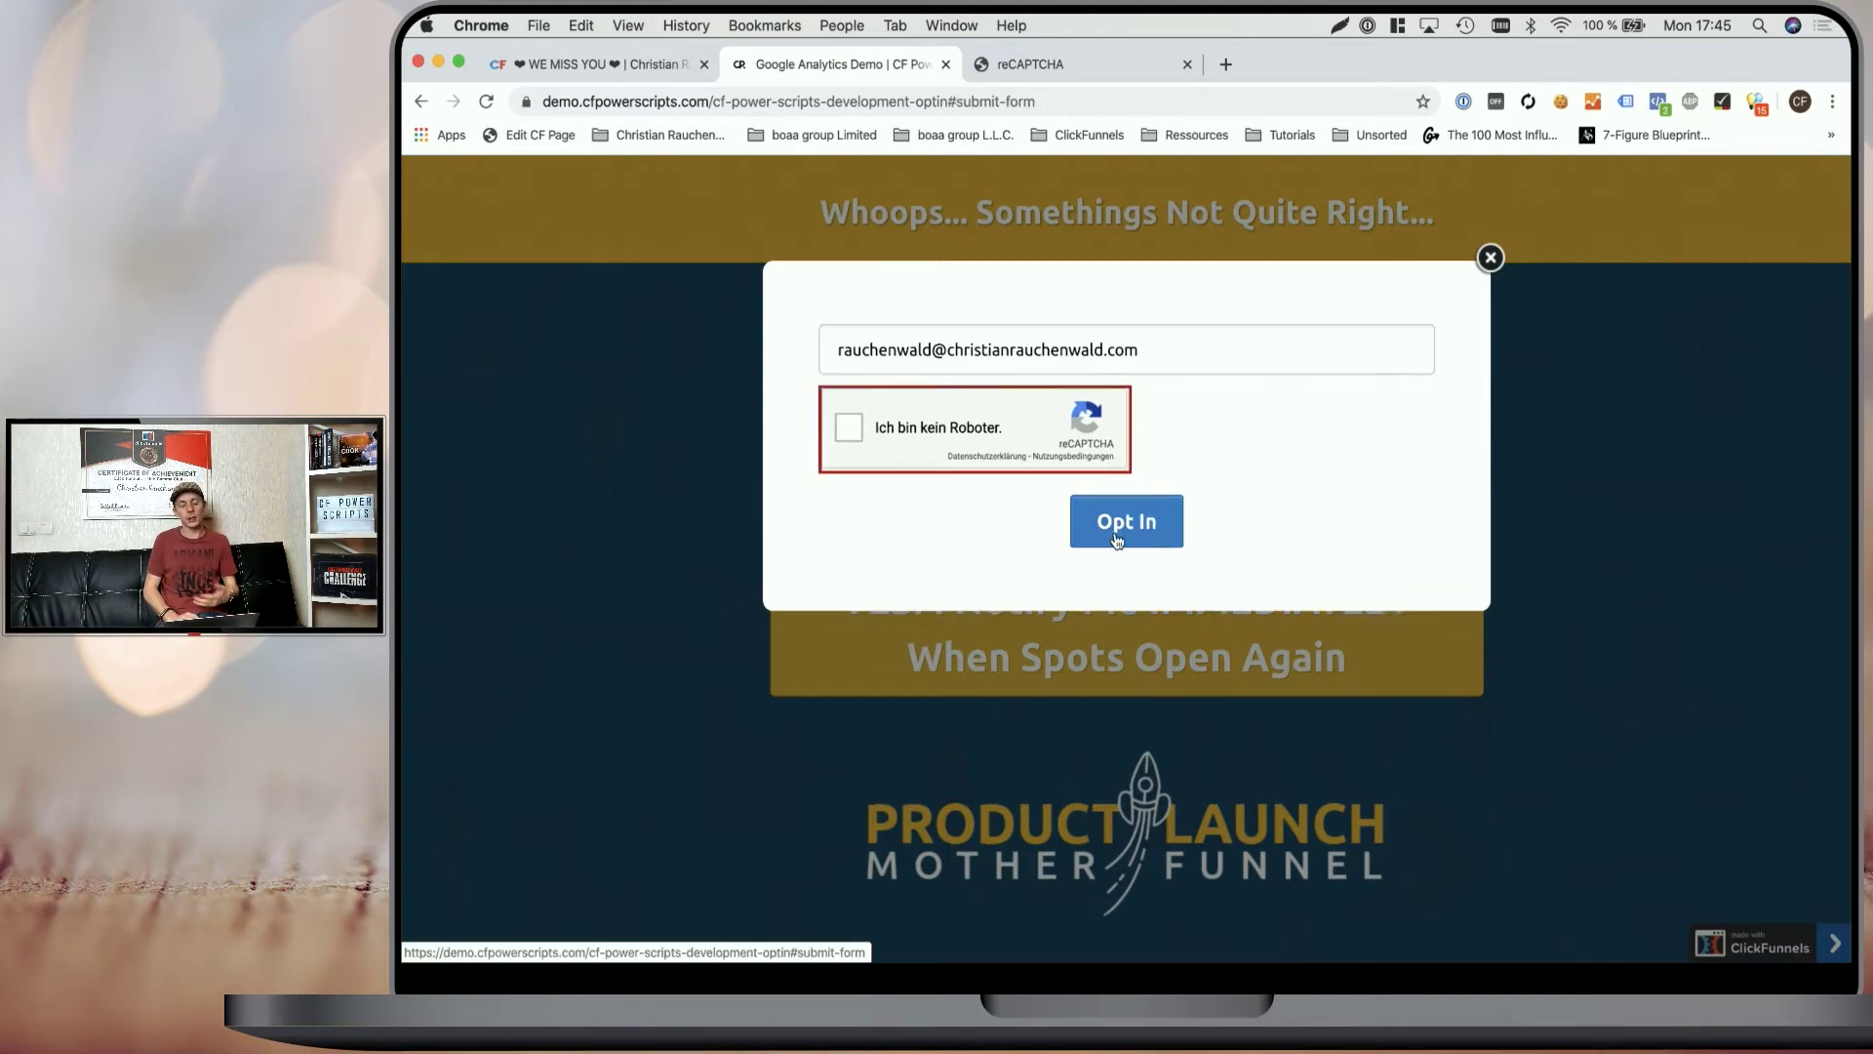
pyautogui.click(848, 429)
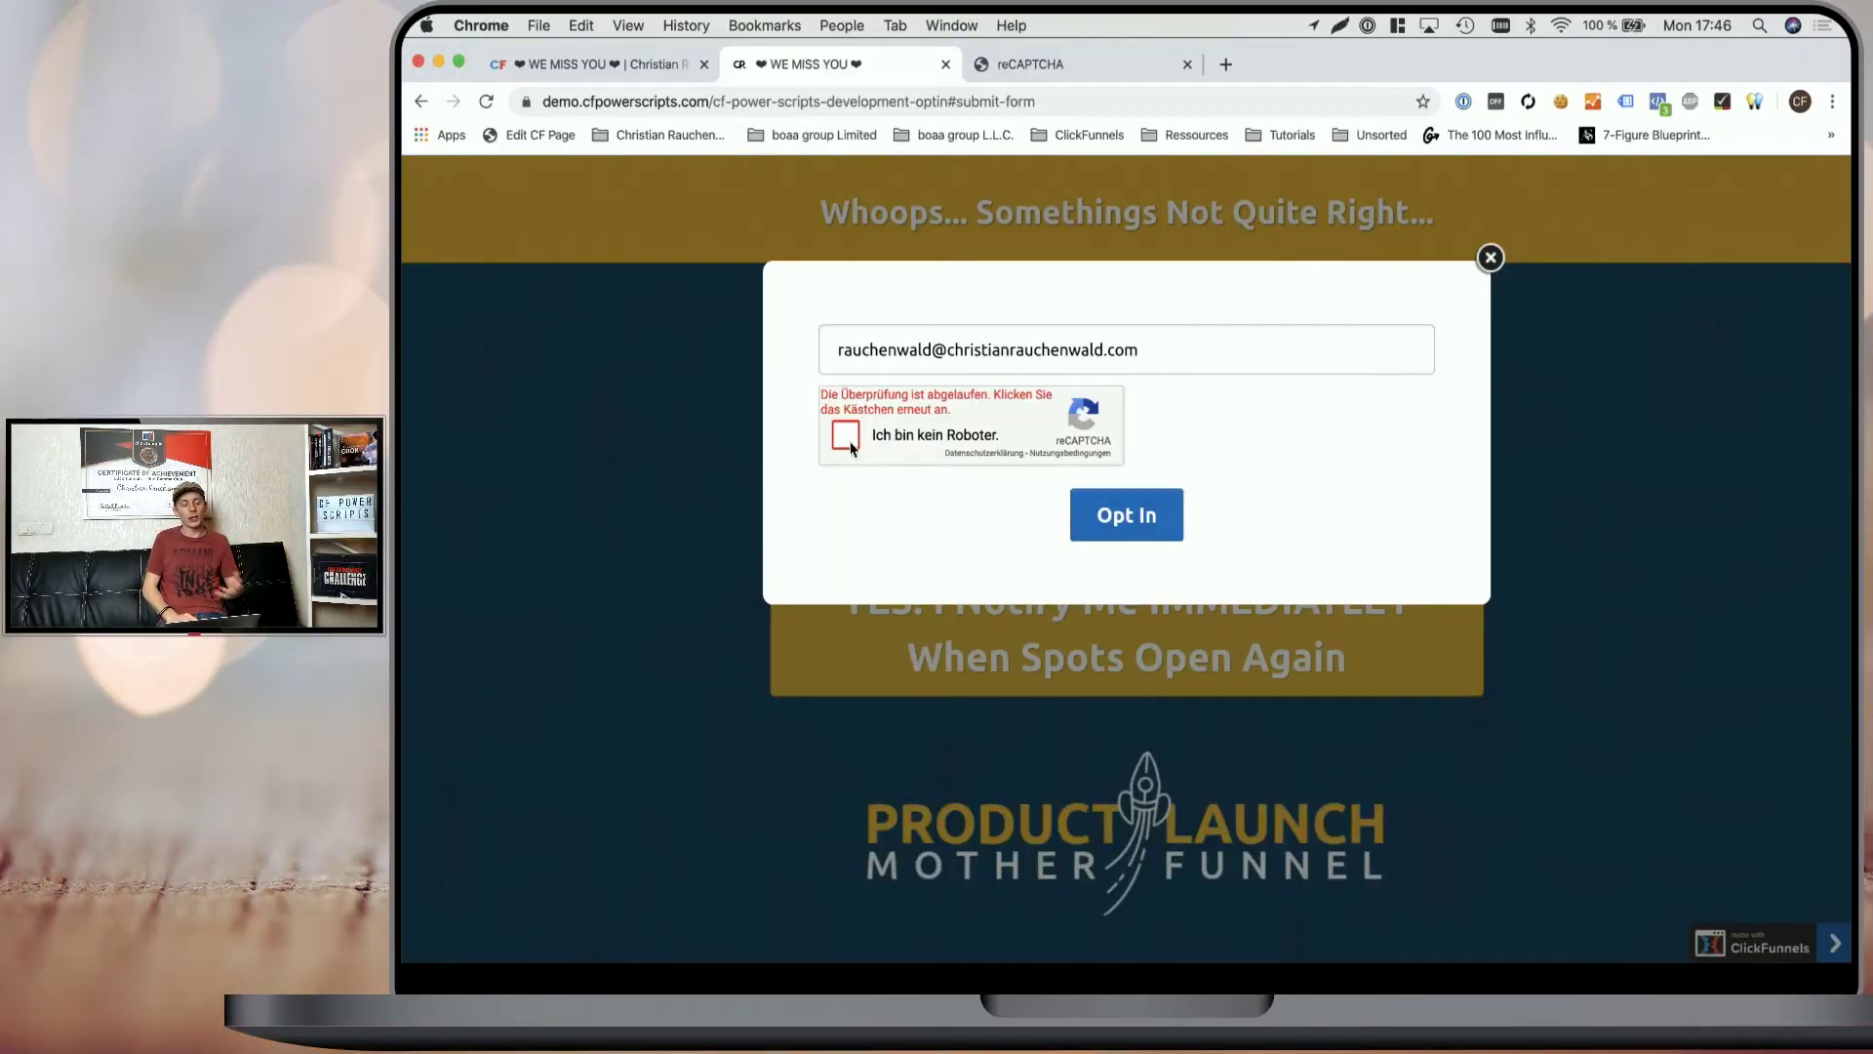
pyautogui.click(849, 441)
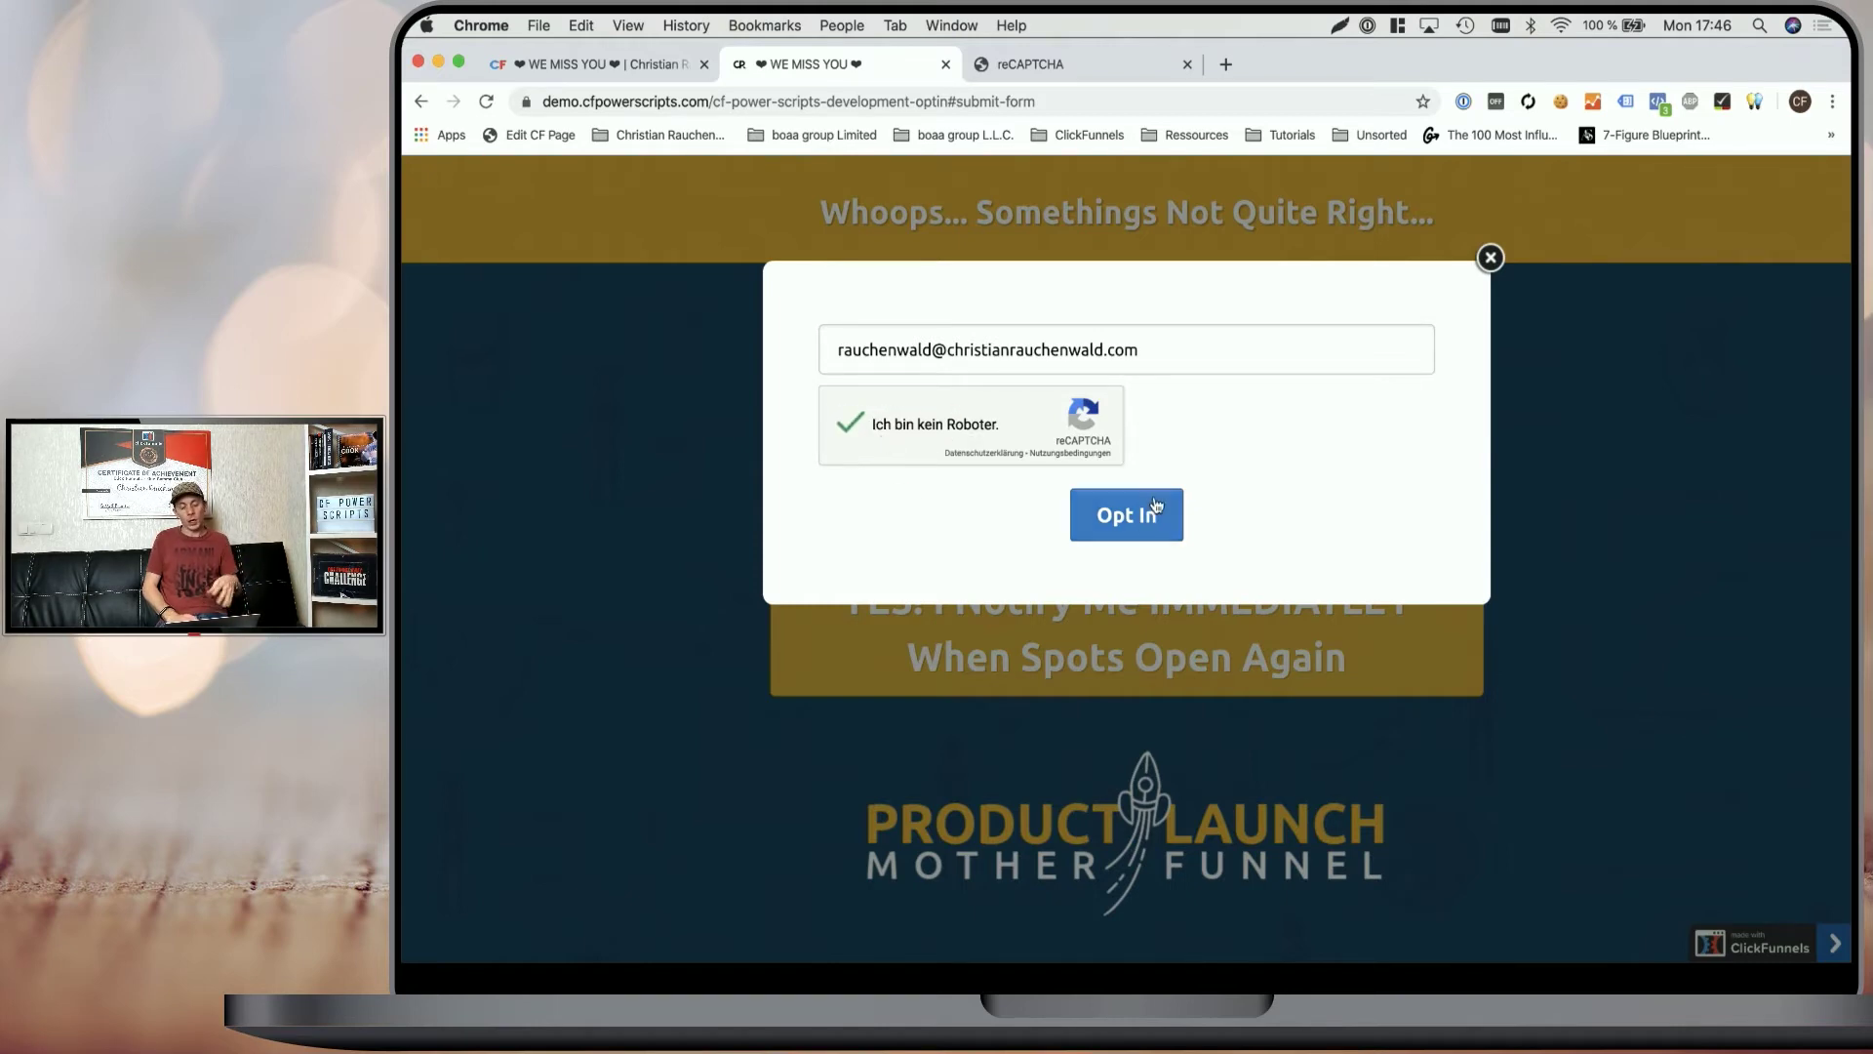
pyautogui.click(1133, 520)
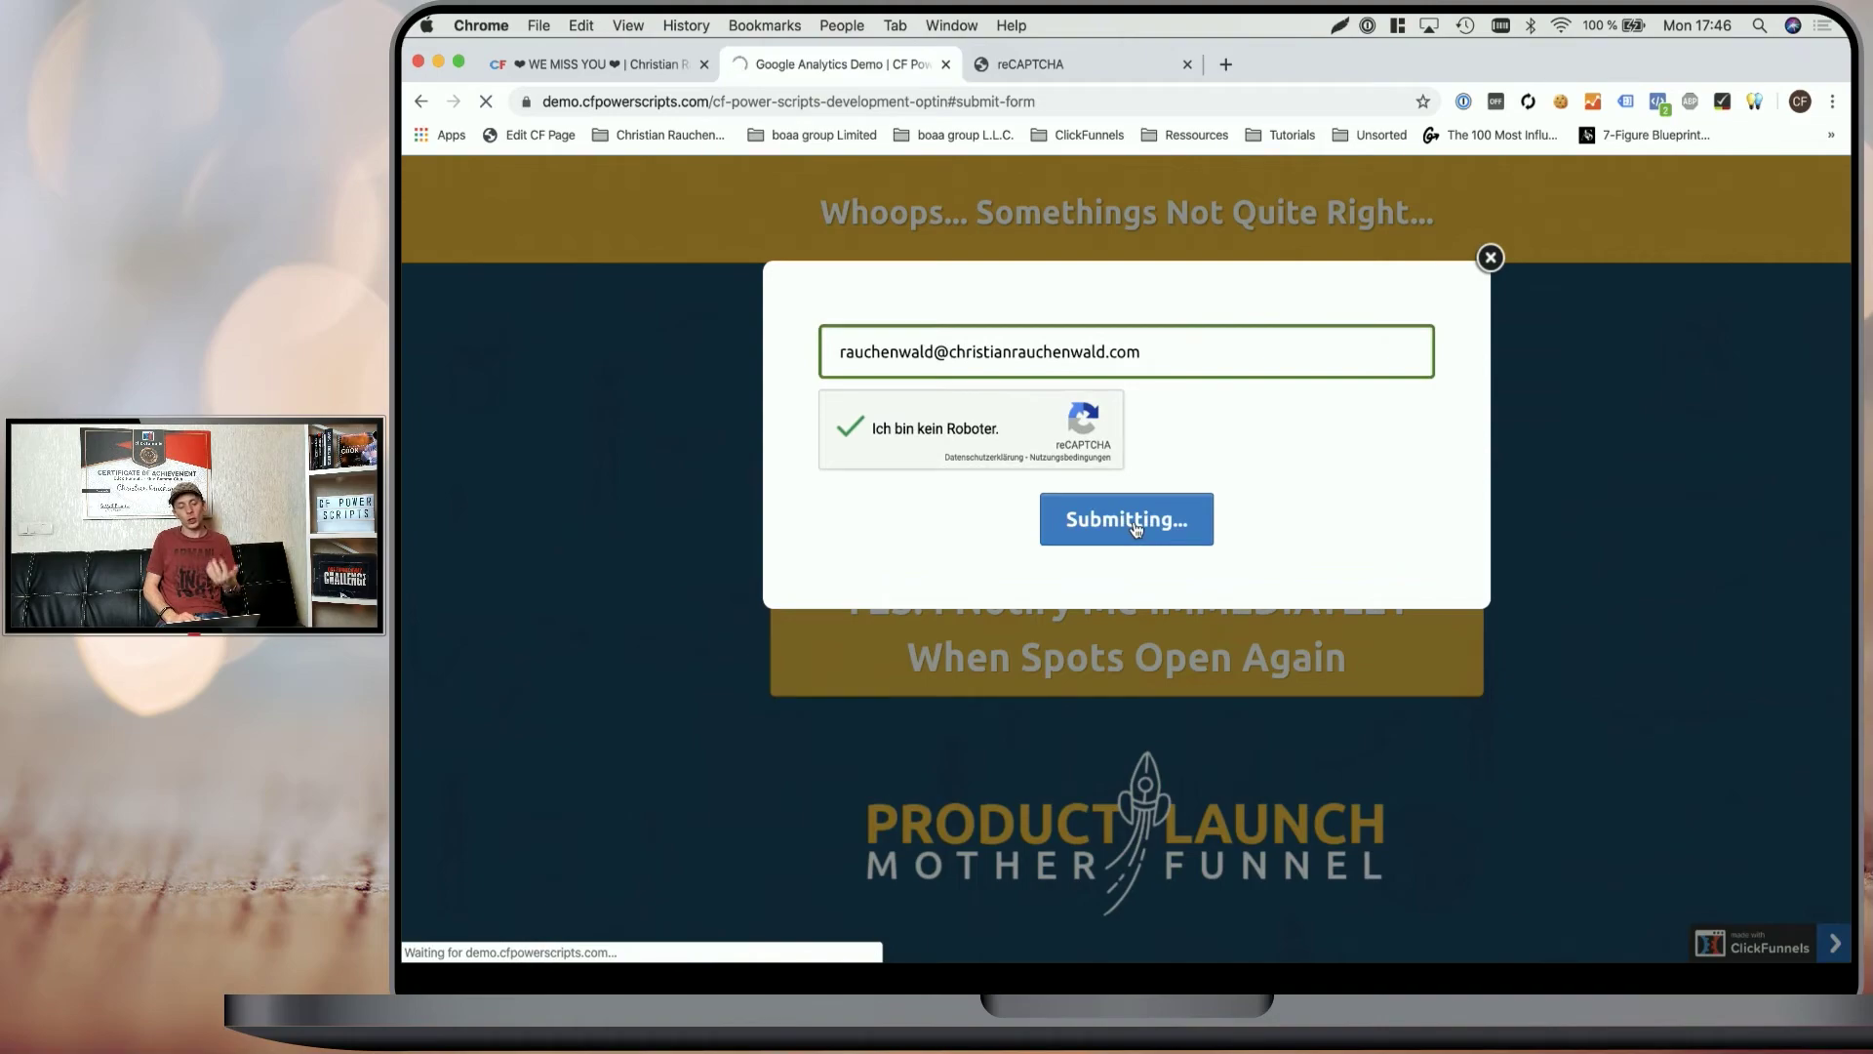